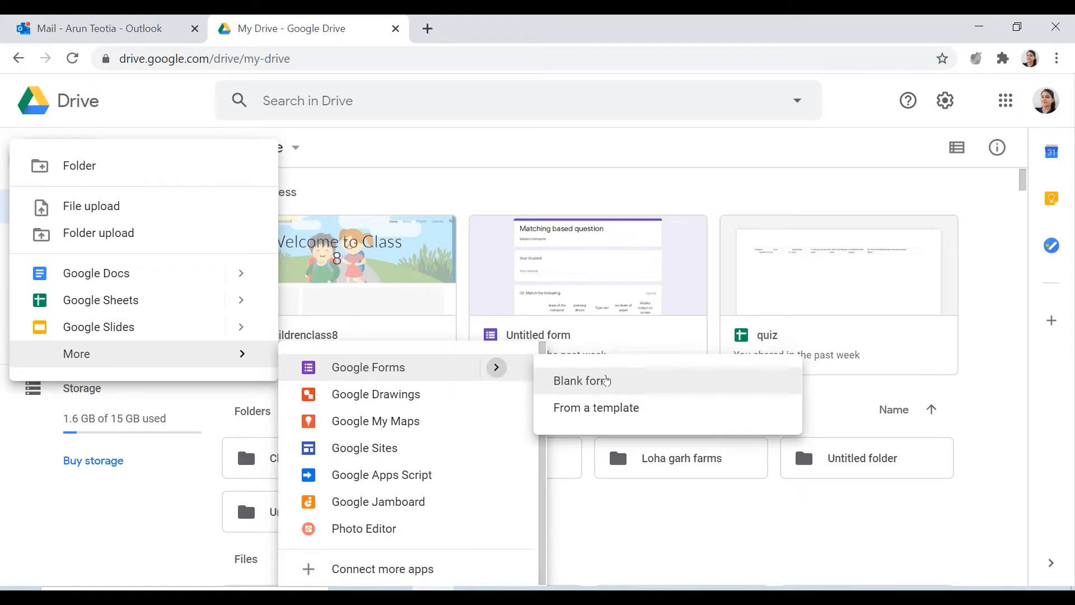
Create a blank Google Form and close the My Drive page
{"action": "left_click", "coordinate": [606, 379]}
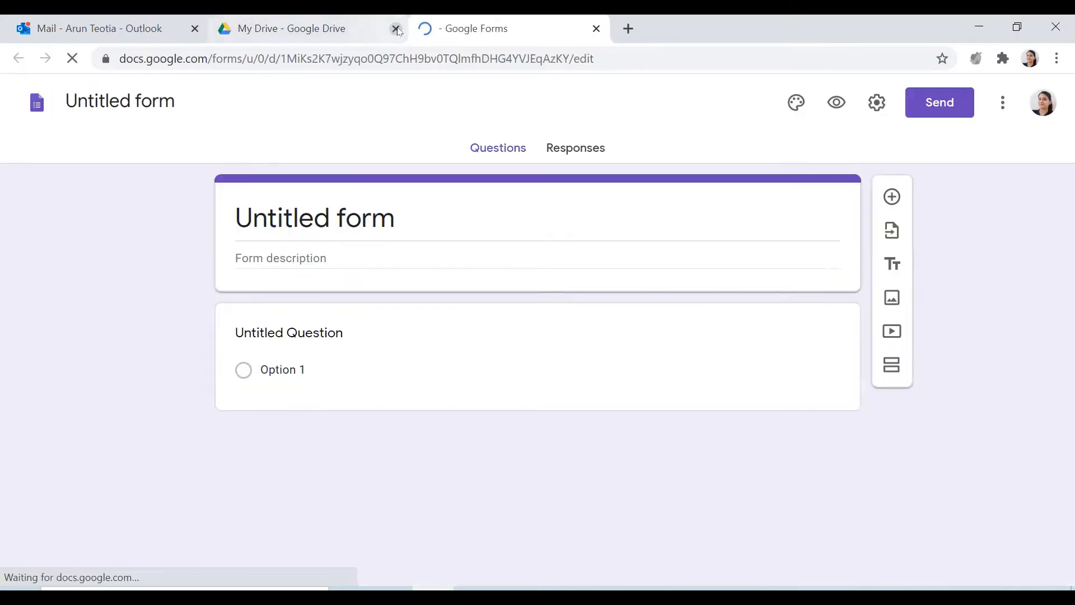
{"action": "left_click", "coordinate": [395, 29]}
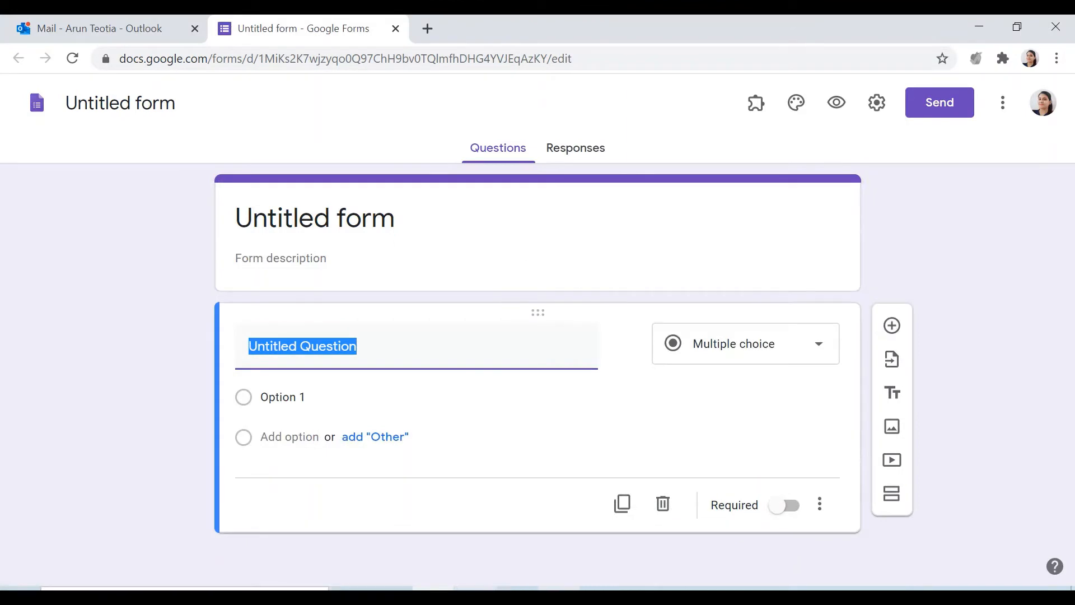
Make the form a quiz, limit it to 1 response, and save the settings
{"action": "left_click", "coordinate": [877, 103]}
{"action": "left_click", "coordinate": [704, 191]}
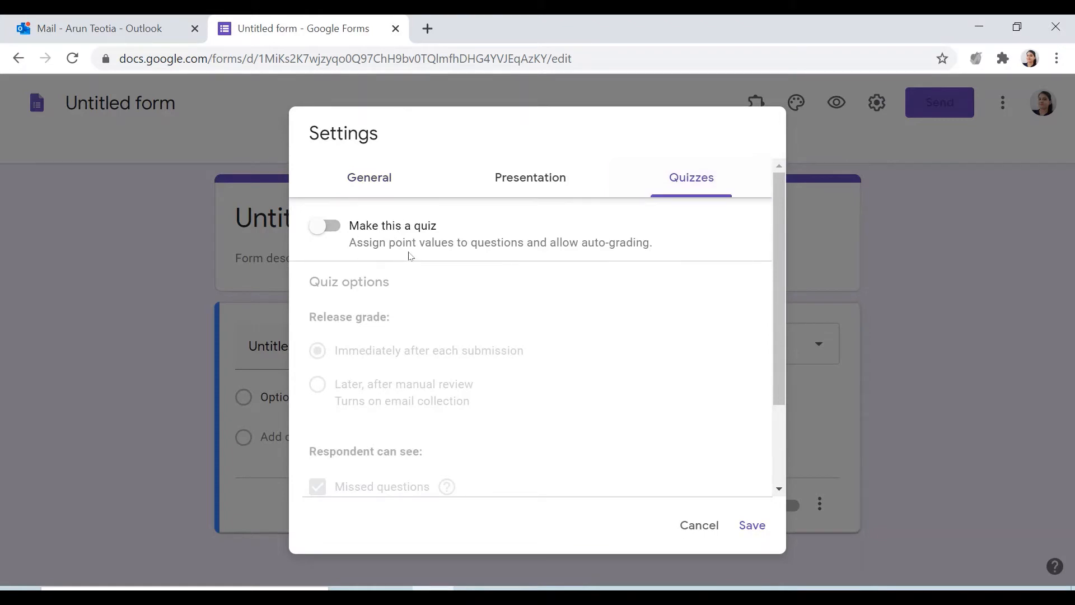
{"action": "left_click", "coordinate": [331, 226]}
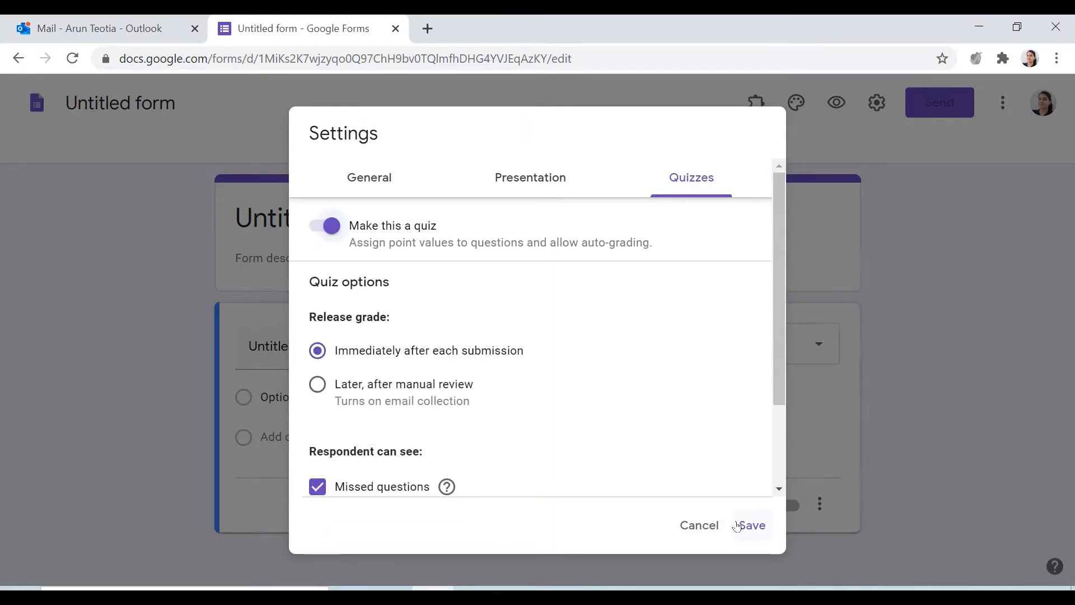
{"action": "left_click", "coordinate": [375, 177]}
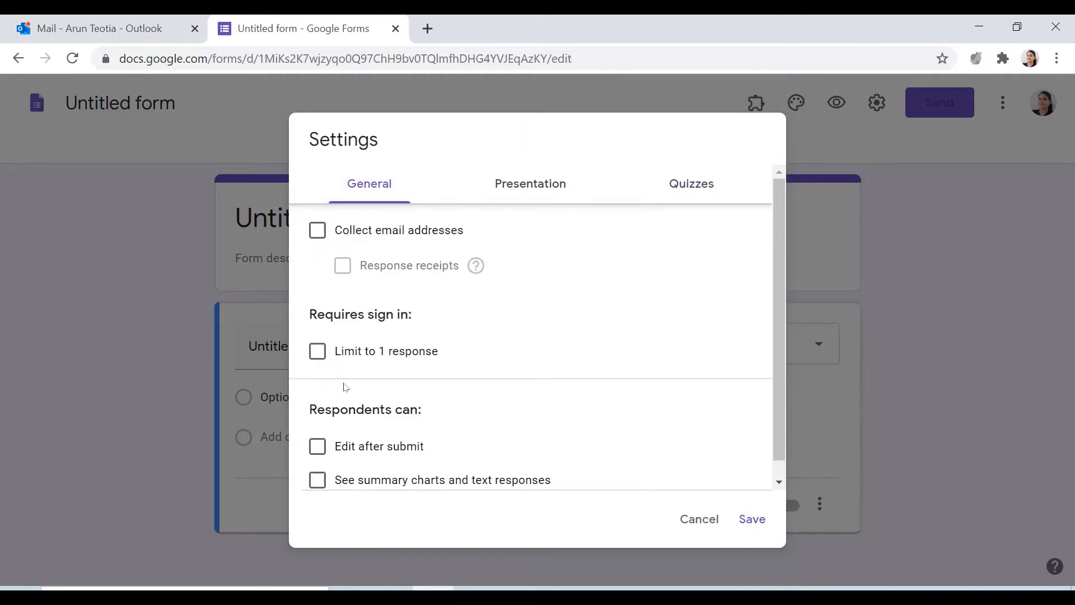
{"action": "left_click", "coordinate": [317, 352]}
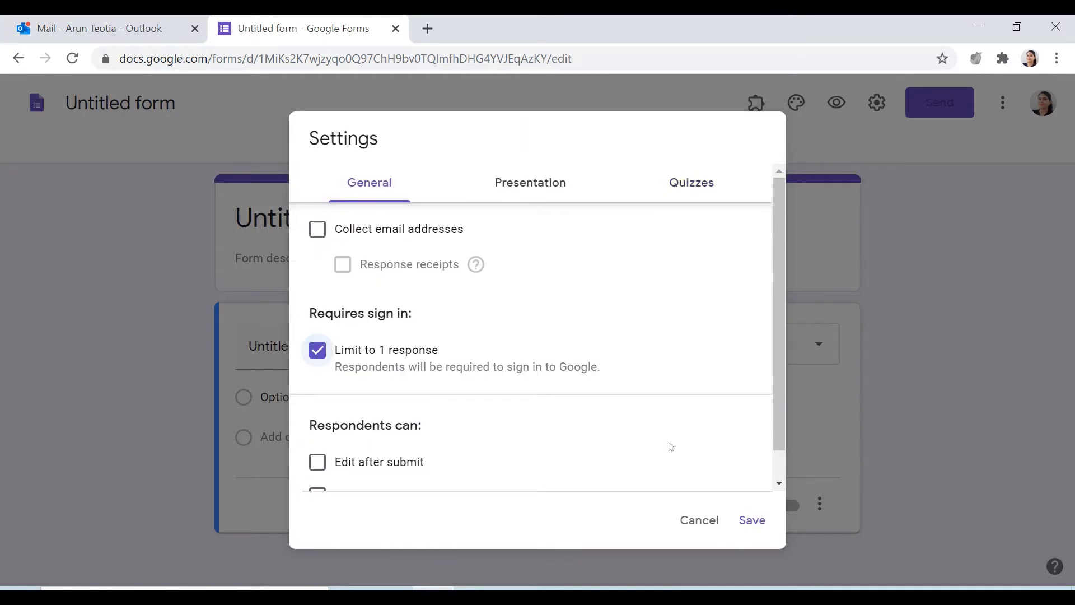
{"action": "left_click", "coordinate": [751, 520]}
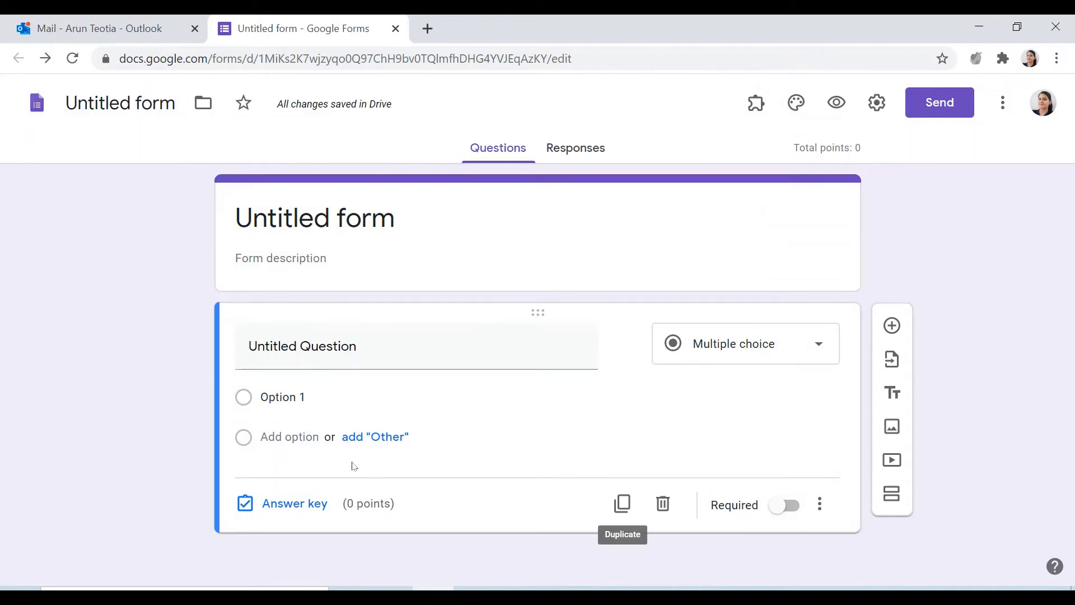
Title the form "Matching based questions" and enter "Subject-Computer" as its description
{"action": "left_click", "coordinate": [271, 207]}
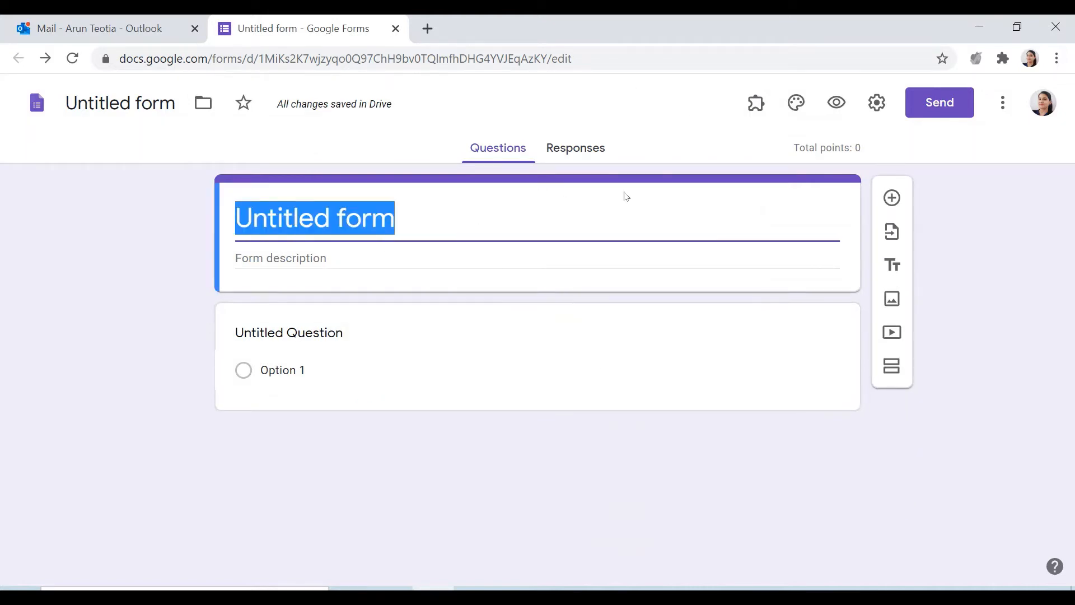
{"action": "type", "text": "Mat"}
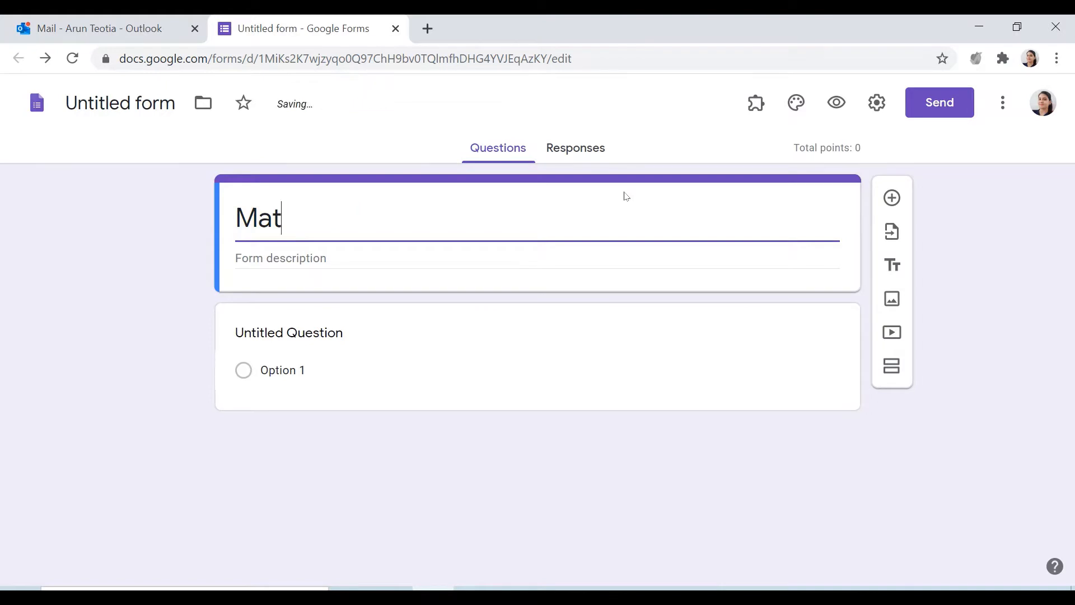
{"action": "type", "text": "ching bas"}
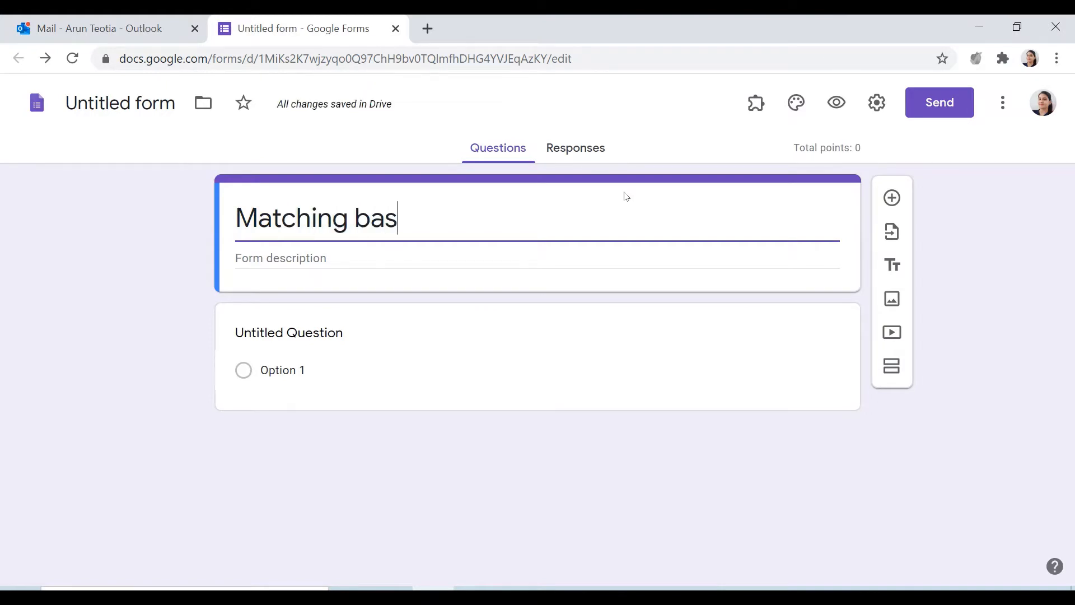
{"action": "type", "text": "ed questions"}
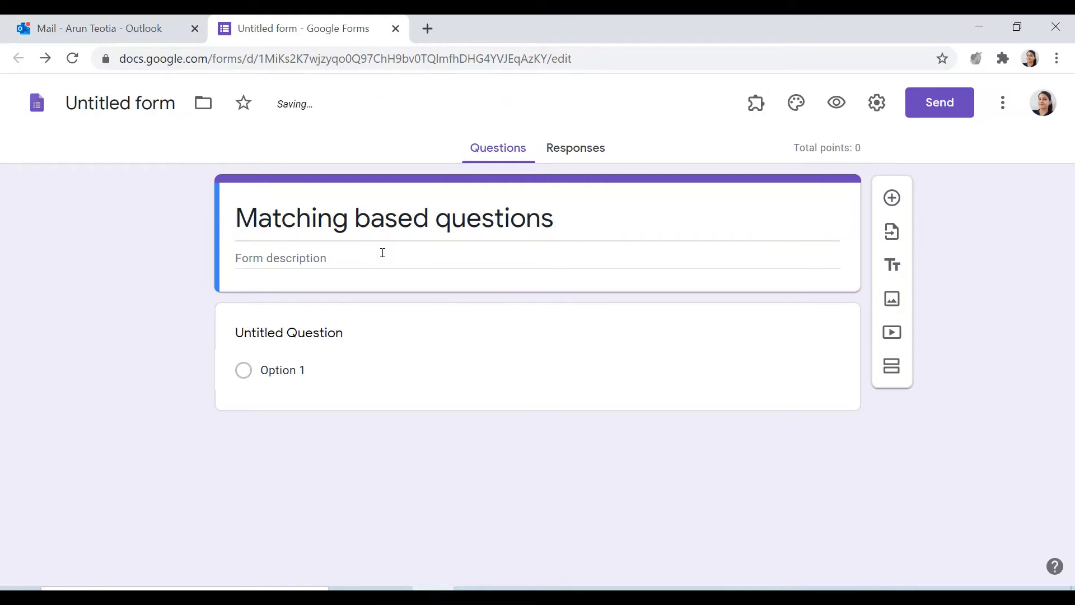
{"action": "left_click", "coordinate": [323, 253]}
{"action": "type", "text": "Sub"}
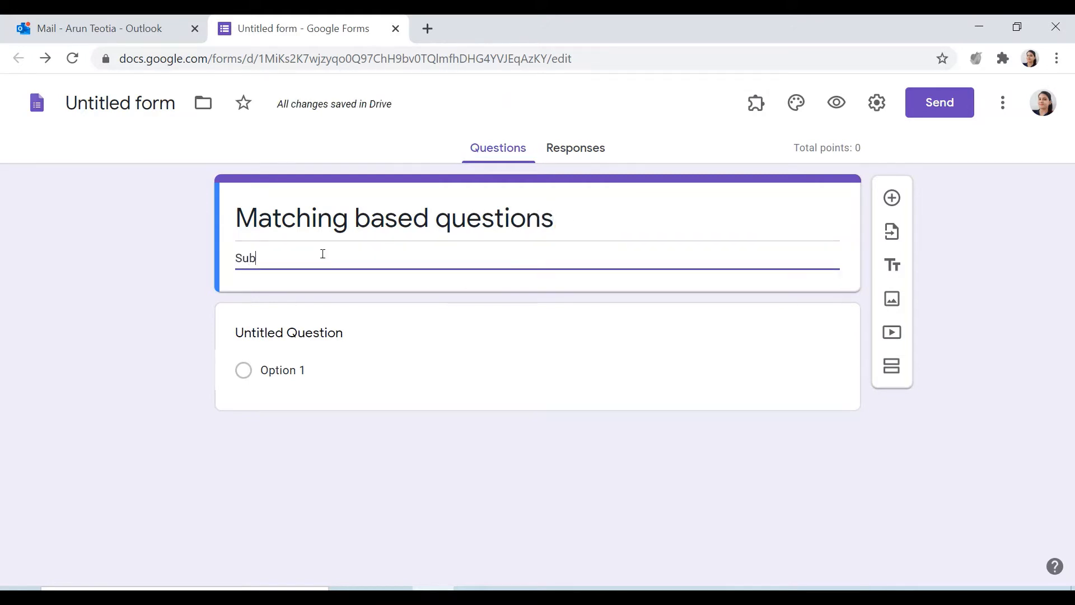
{"action": "type", "text": "ject-"}
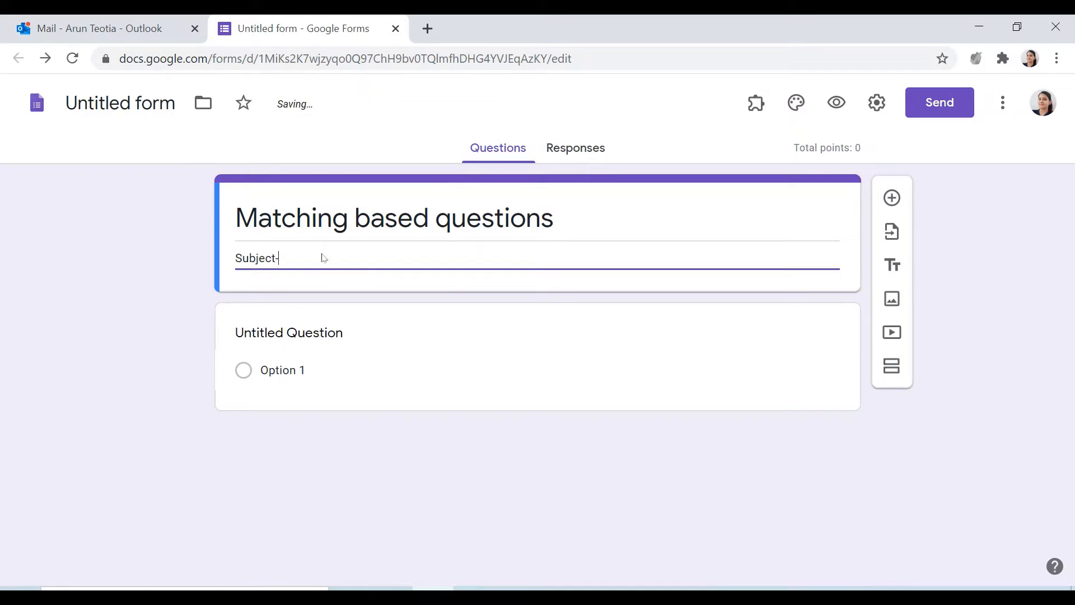
{"action": "type", "text": "Computers"}
{"action": "key", "text": "BackSpace"}
Turn the untitled first question into a required short-answer question named "Student Name"
{"action": "left_click", "coordinate": [306, 335]}
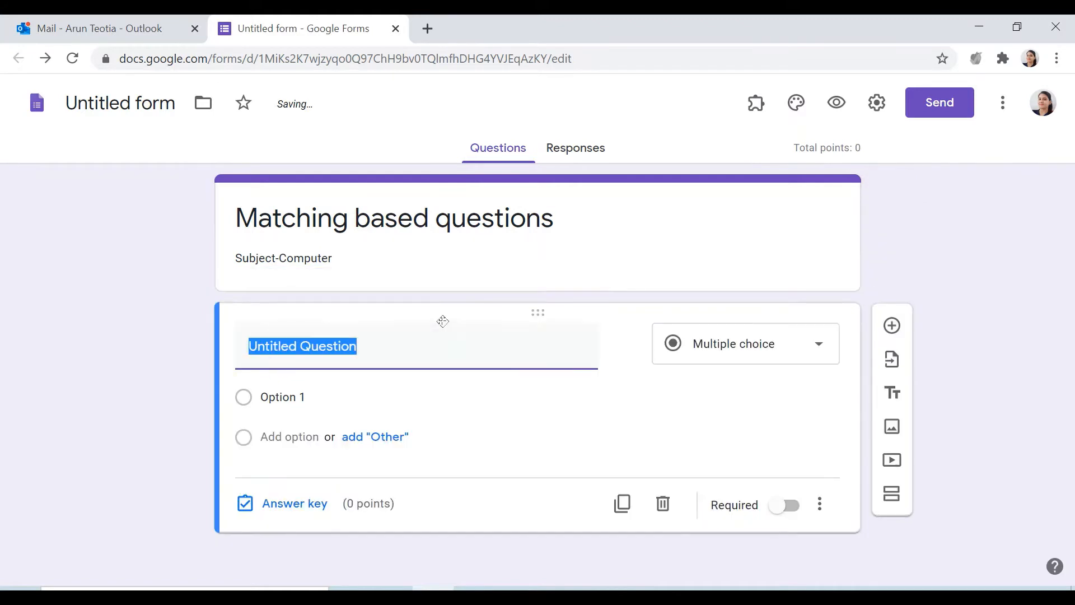
{"action": "type", "text": "Stud"}
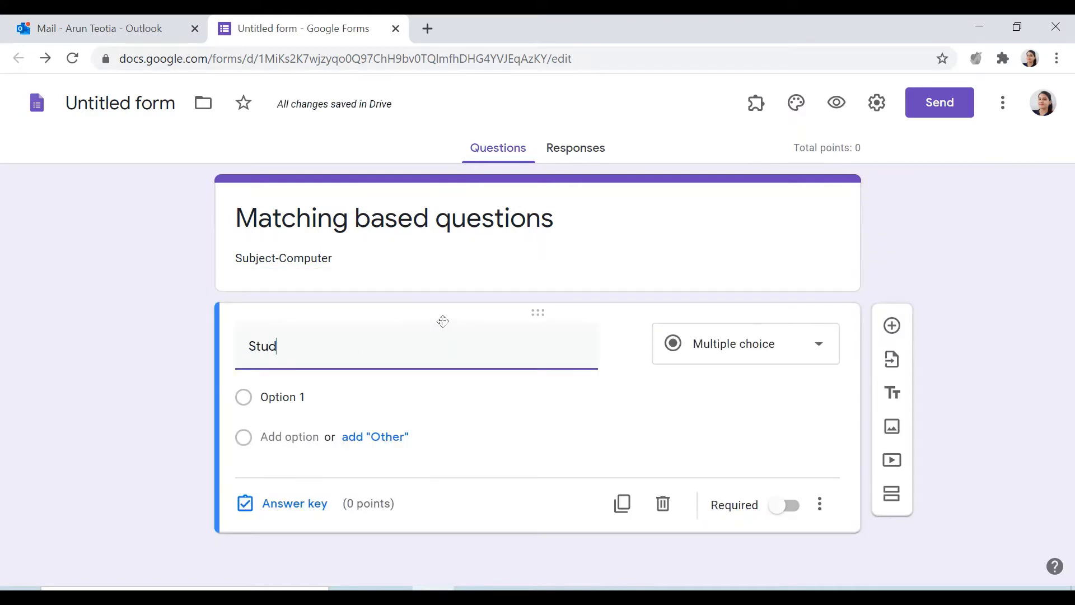
{"action": "type", "text": "ent Name"}
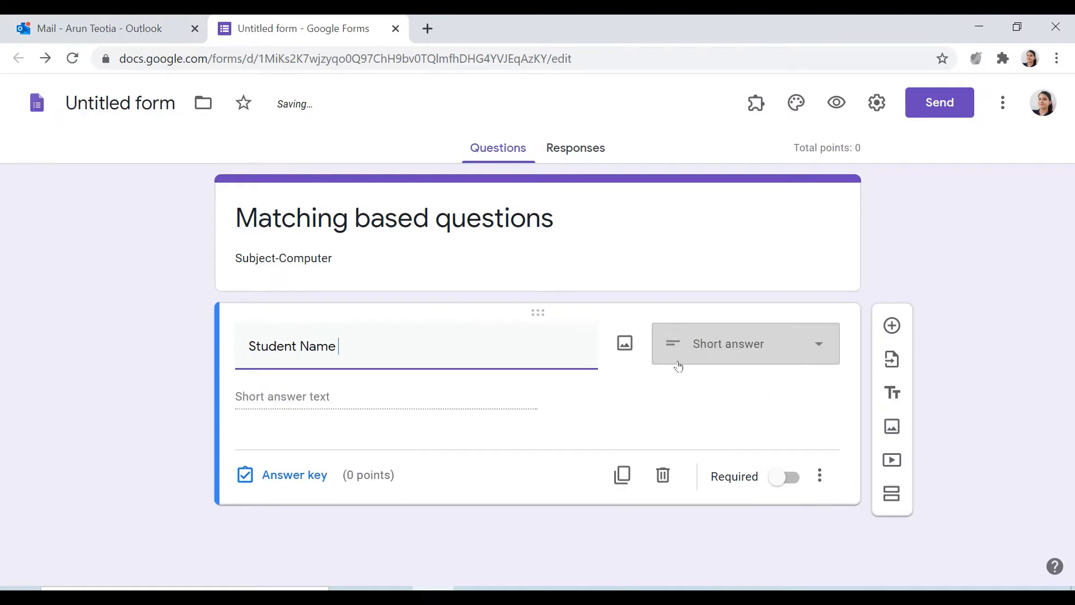
{"action": "left_click", "coordinate": [790, 485]}
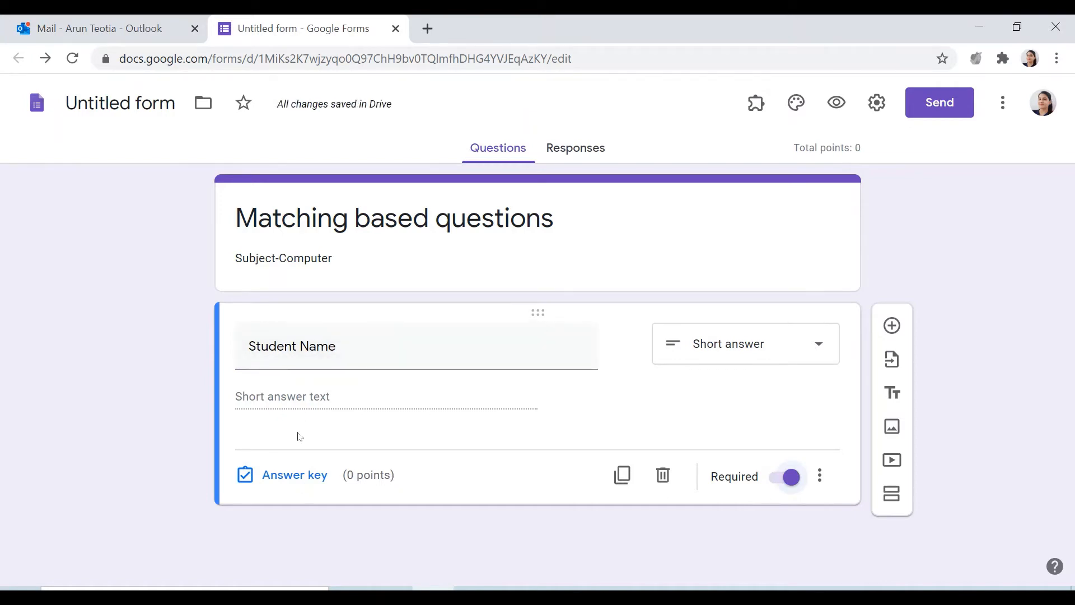
Add a new question "Match the following:" with the Multiple choice grid type
{"action": "left_click", "coordinate": [901, 332]}
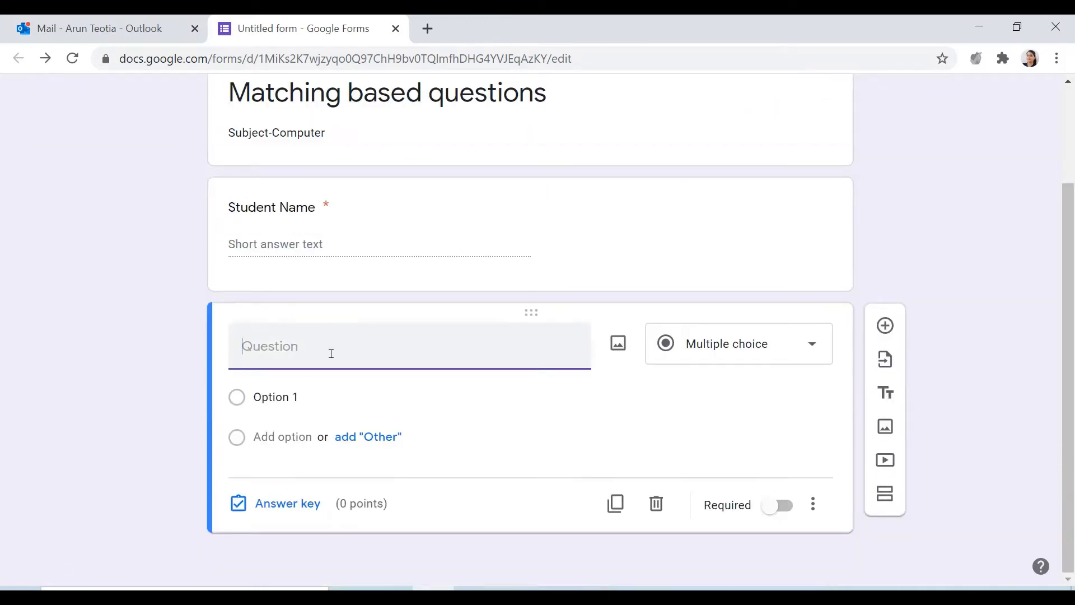
{"action": "type", "text": "Match the "}
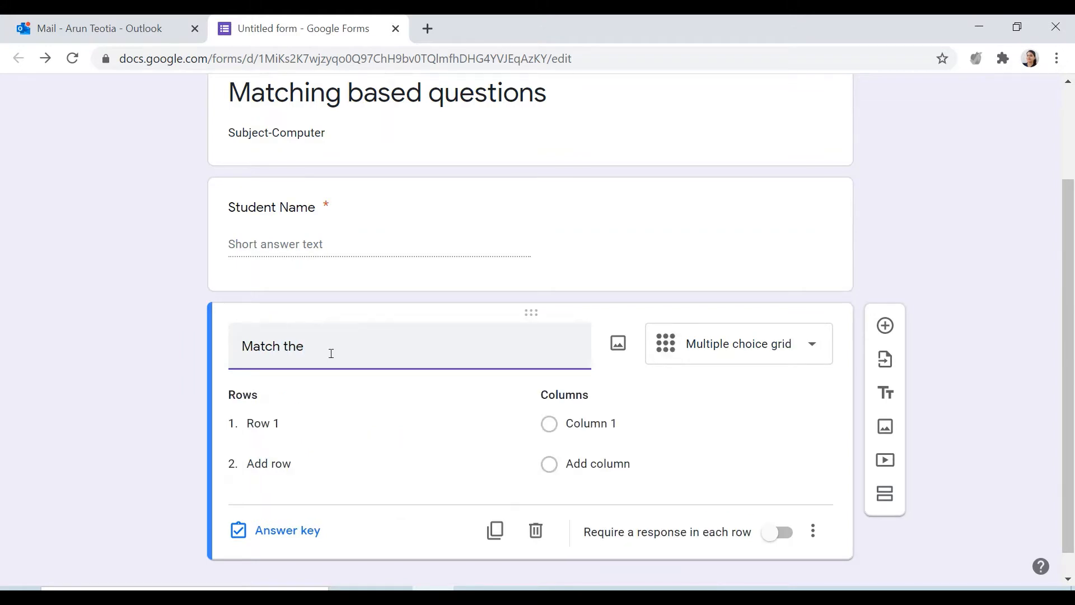
{"action": "type", "text": "followinh"}
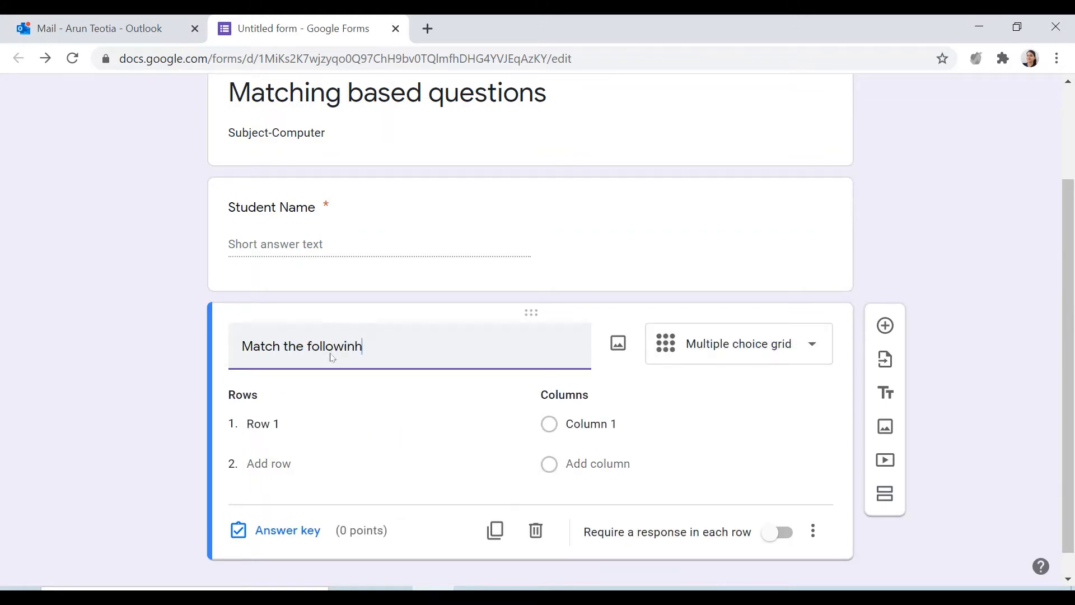
{"action": "key", "text": "BackSpace"}
{"action": "type", "text": "g:"}
{"action": "left_click", "coordinate": [812, 350]}
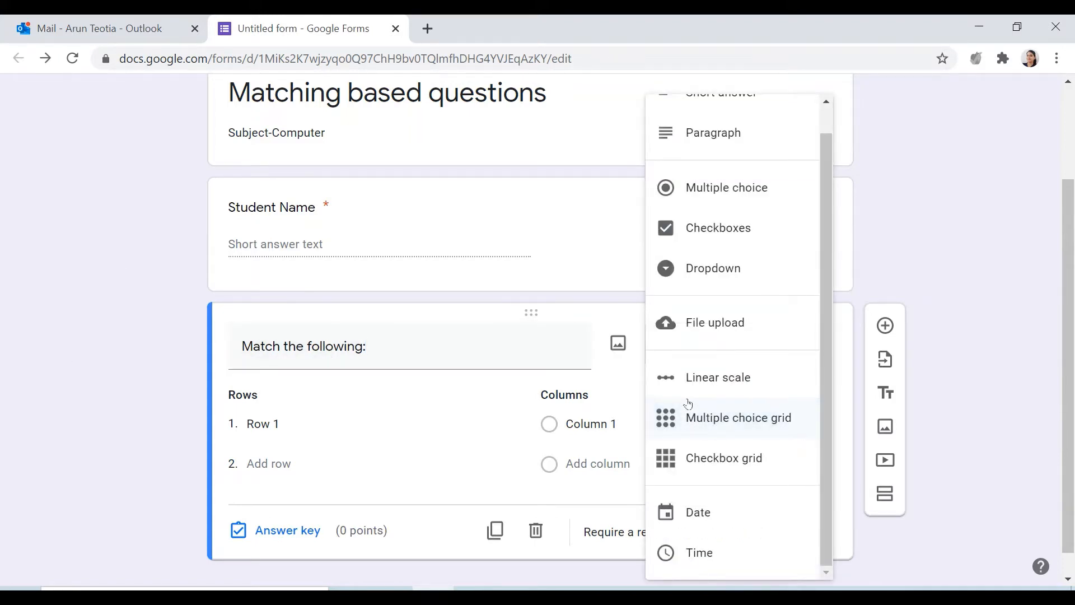
{"action": "left_click", "coordinate": [724, 427]}
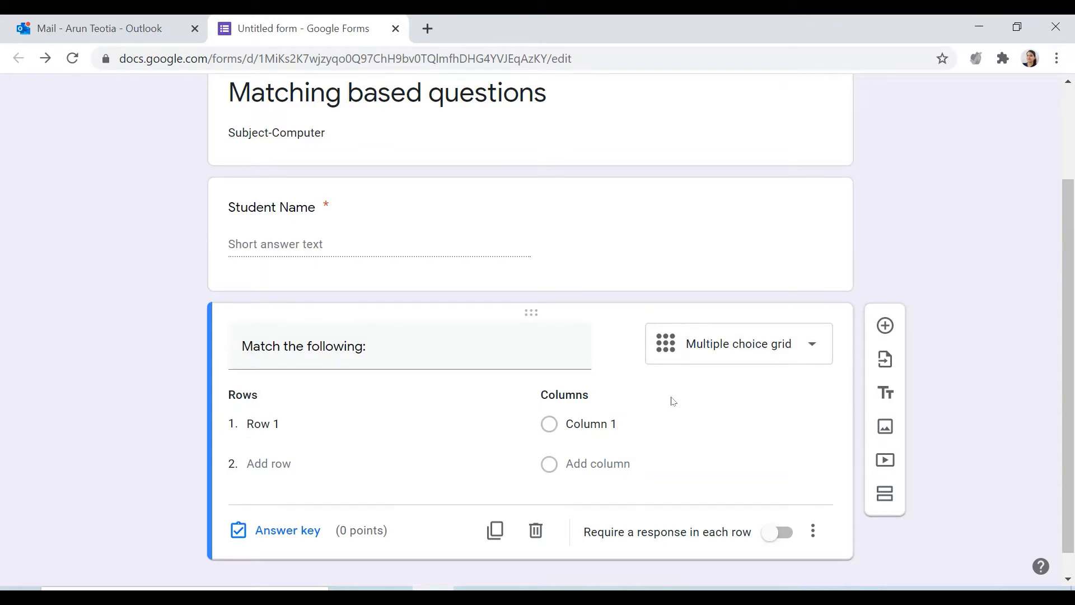
Enter CPU, Keyboard and Printer as the first three rows of the matching grid
{"action": "left_click", "coordinate": [294, 431]}
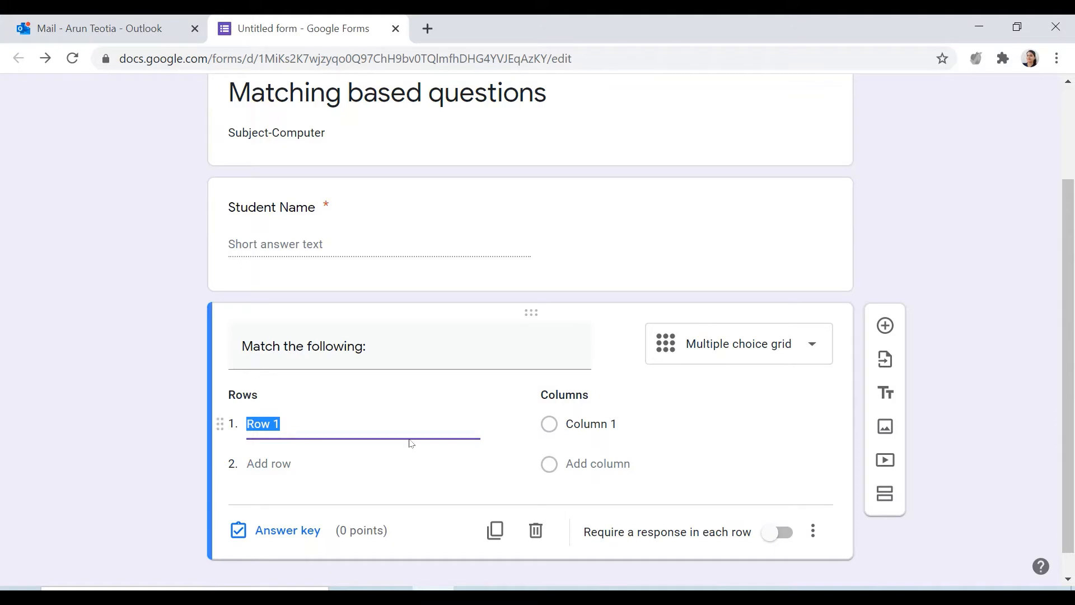
{"action": "type", "text": "CPU"}
{"action": "left_click", "coordinate": [301, 468]}
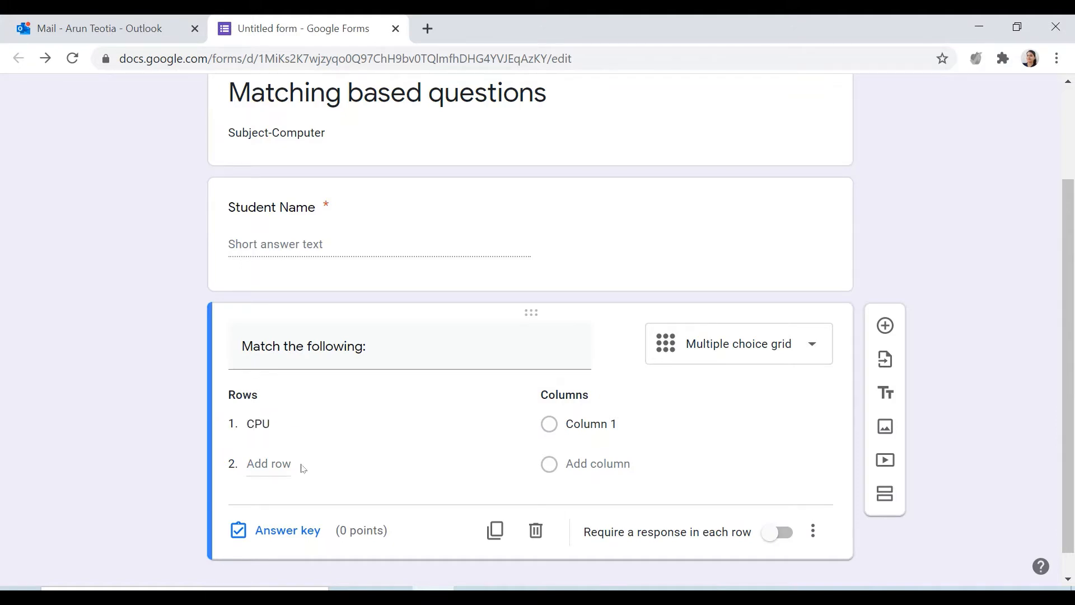
{"action": "left_click", "coordinate": [275, 465]}
{"action": "type", "text": "K"}
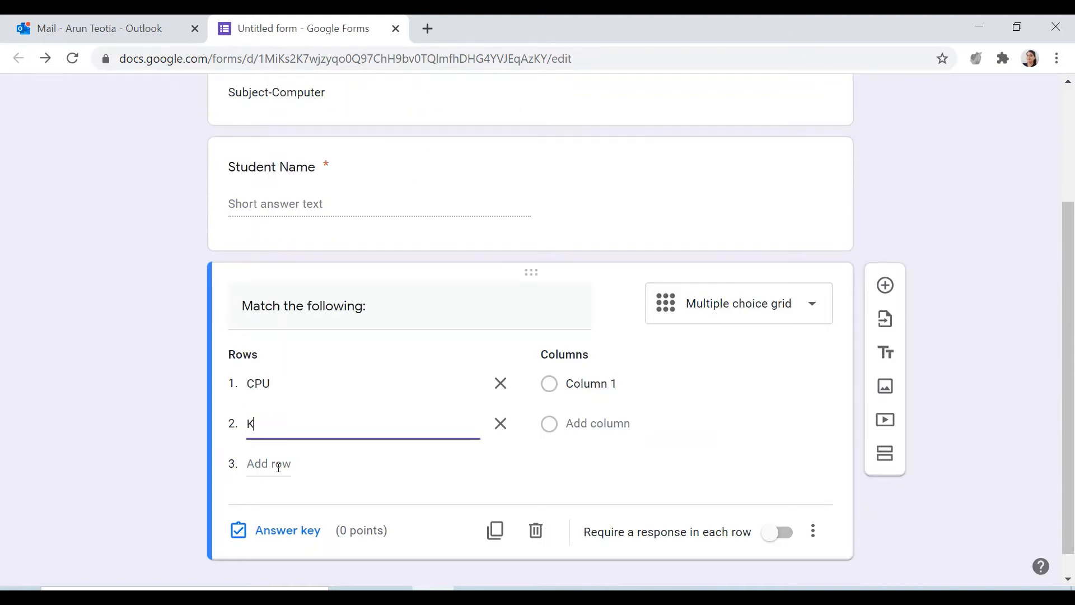
{"action": "type", "text": "eyboard"}
{"action": "left_click", "coordinate": [262, 468]}
{"action": "type", "text": "P"}
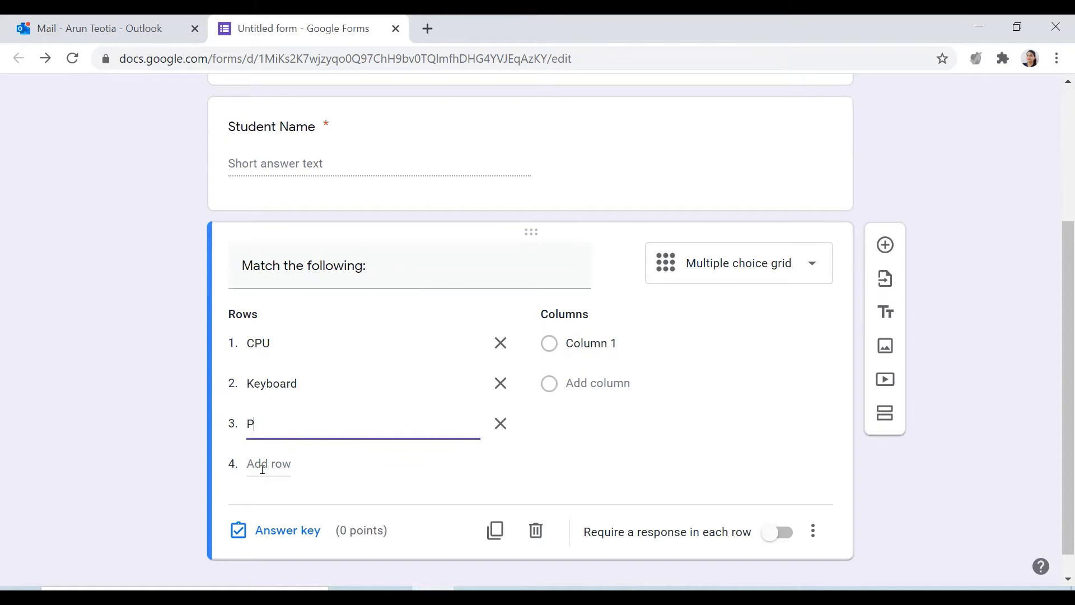
{"action": "type", "text": "rinter"}
Enter "brain of the computer", "typing text" and "for printing on the sheet of paper" as the grid's first three columns
{"action": "left_click", "coordinate": [574, 346]}
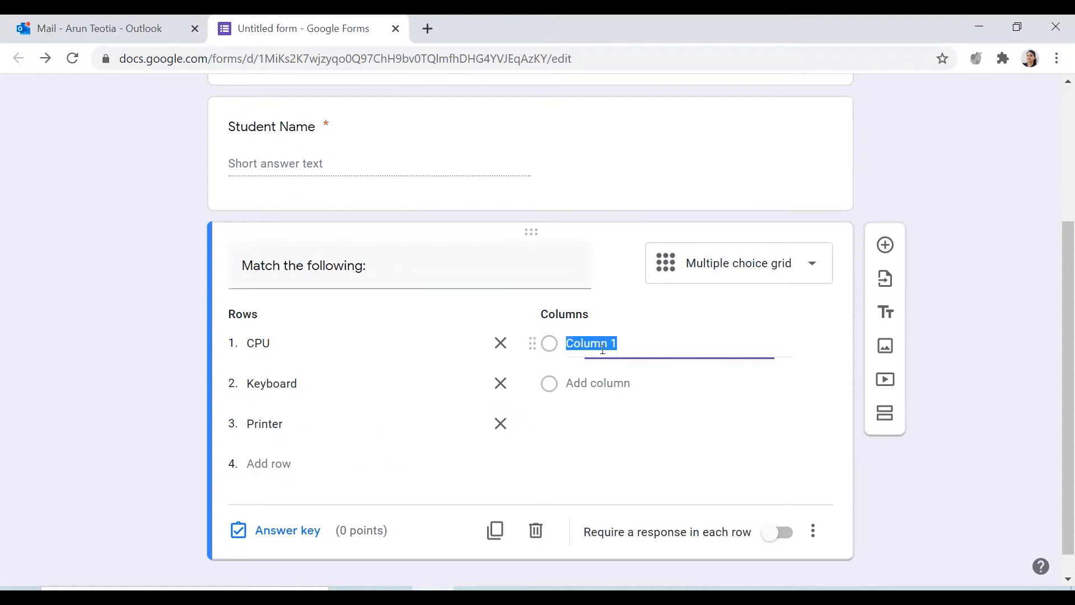
{"action": "type", "text": "brain of the computer"}
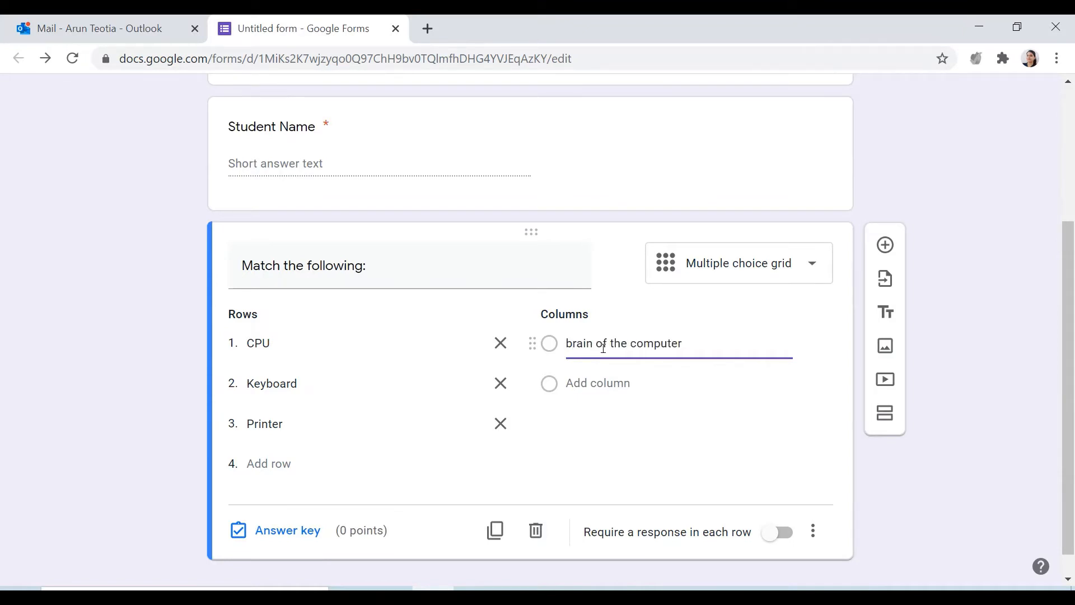
{"action": "left_click", "coordinate": [629, 383]}
{"action": "type", "text": "typ"}
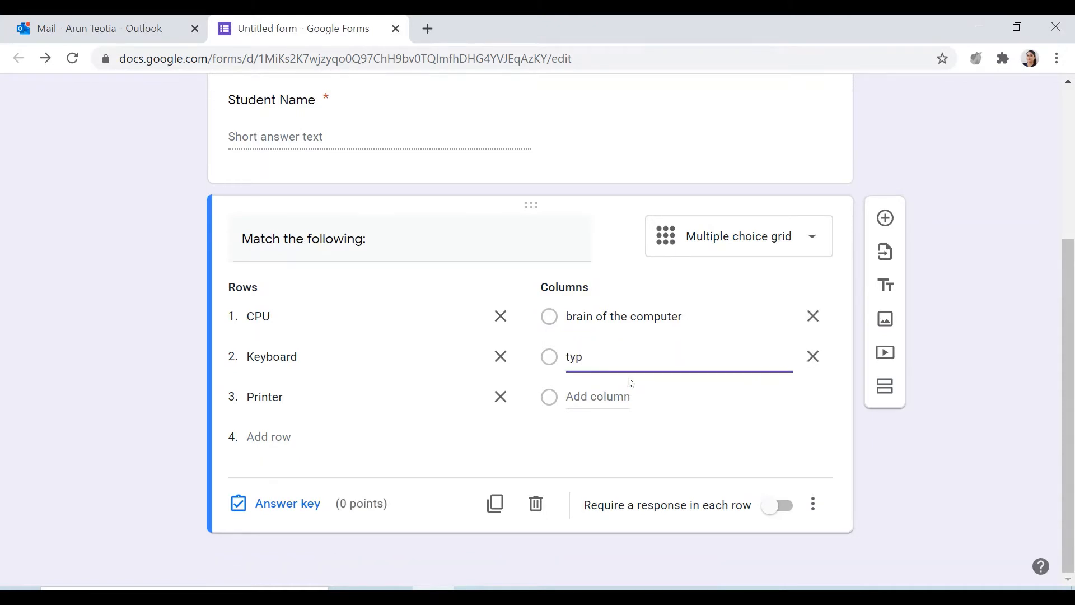
{"action": "type", "text": "ing text"}
{"action": "left_click", "coordinate": [623, 397]}
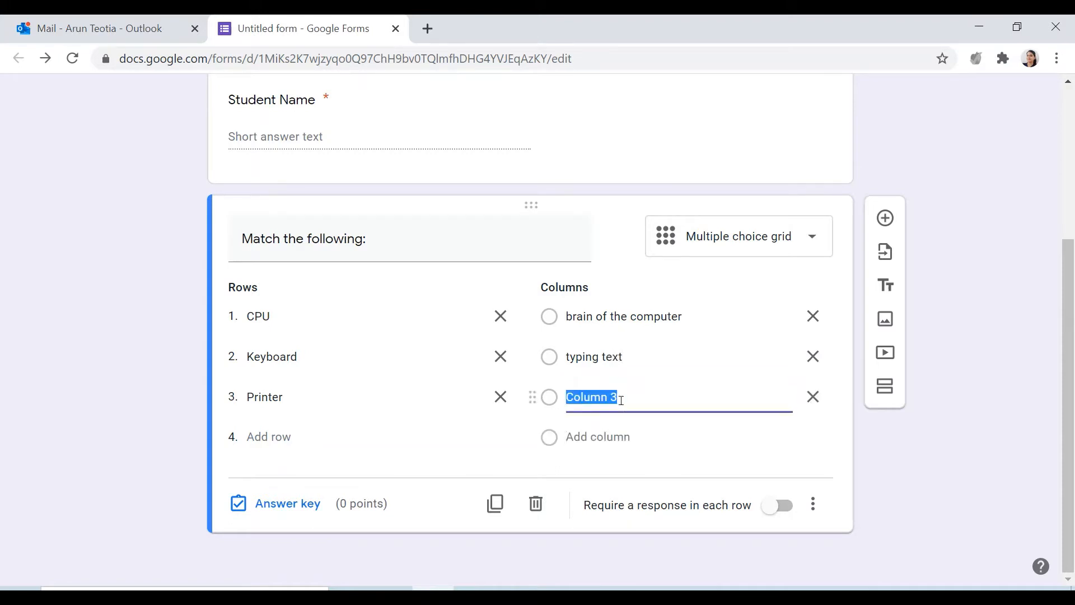
{"action": "type", "text": "for prin"}
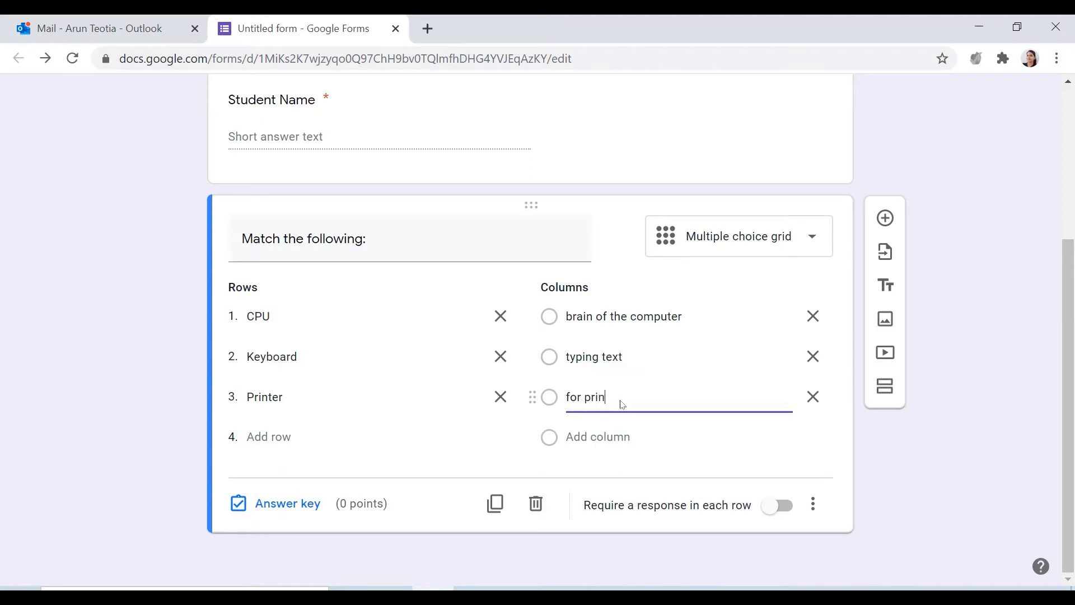
{"action": "type", "text": "ting on the sheet of paper"}
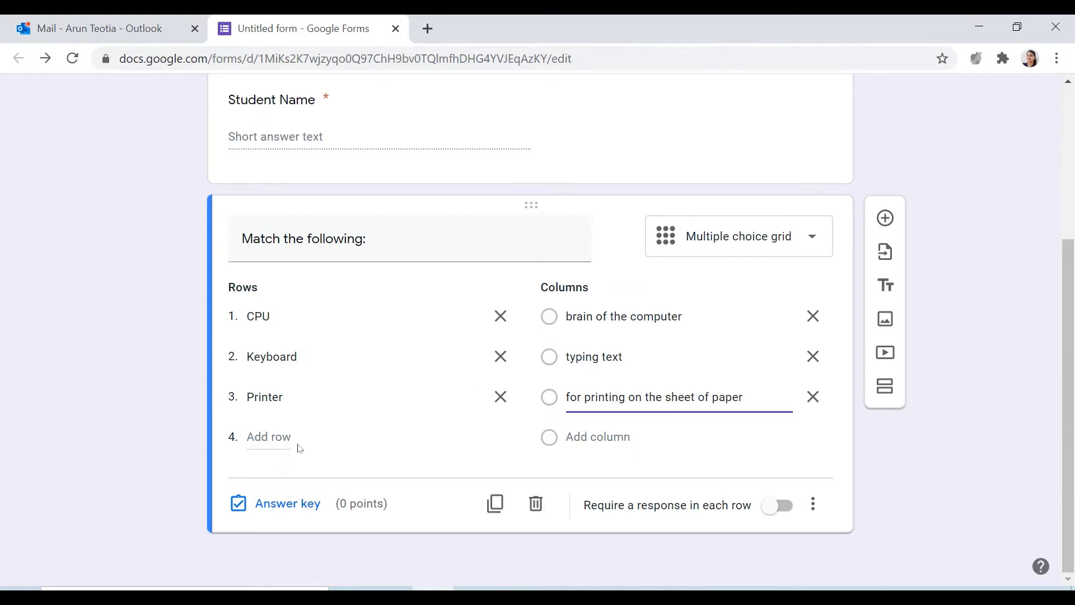
Add a fourth row "mouse" and a fourth column "pointing device" to the matching grid
{"action": "left_click", "coordinate": [288, 448]}
{"action": "type", "text": "mou"}
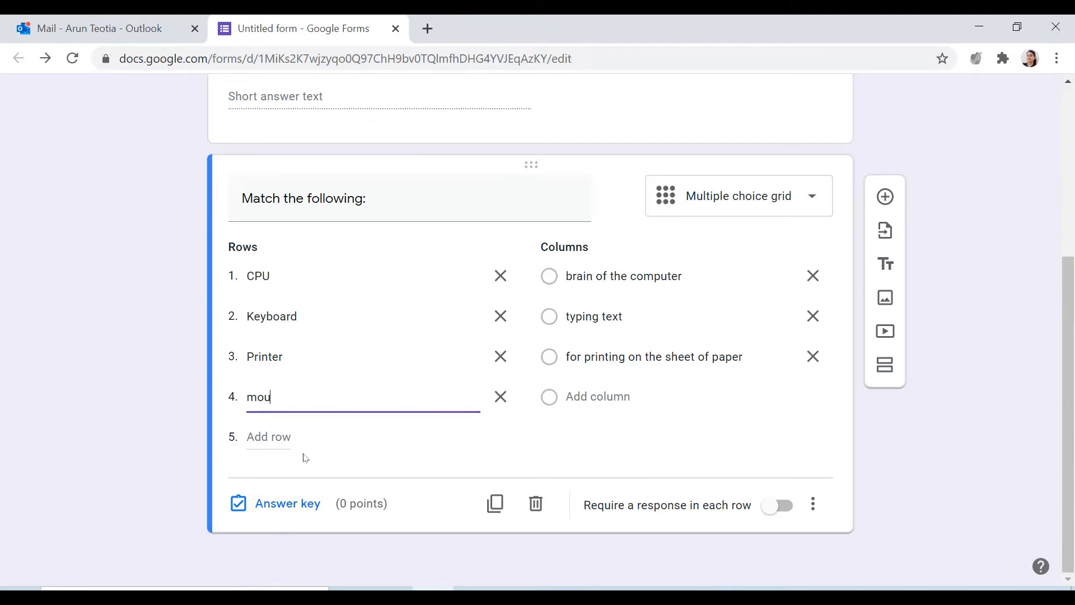
{"action": "type", "text": "se"}
{"action": "left_click", "coordinate": [616, 399]}
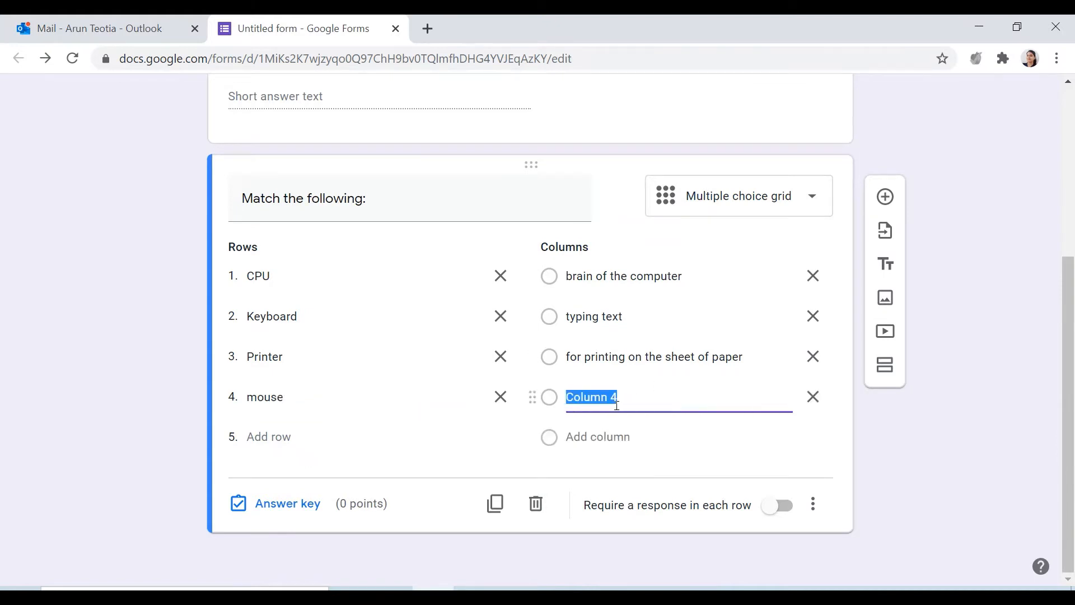
{"action": "type", "text": "pointing device"}
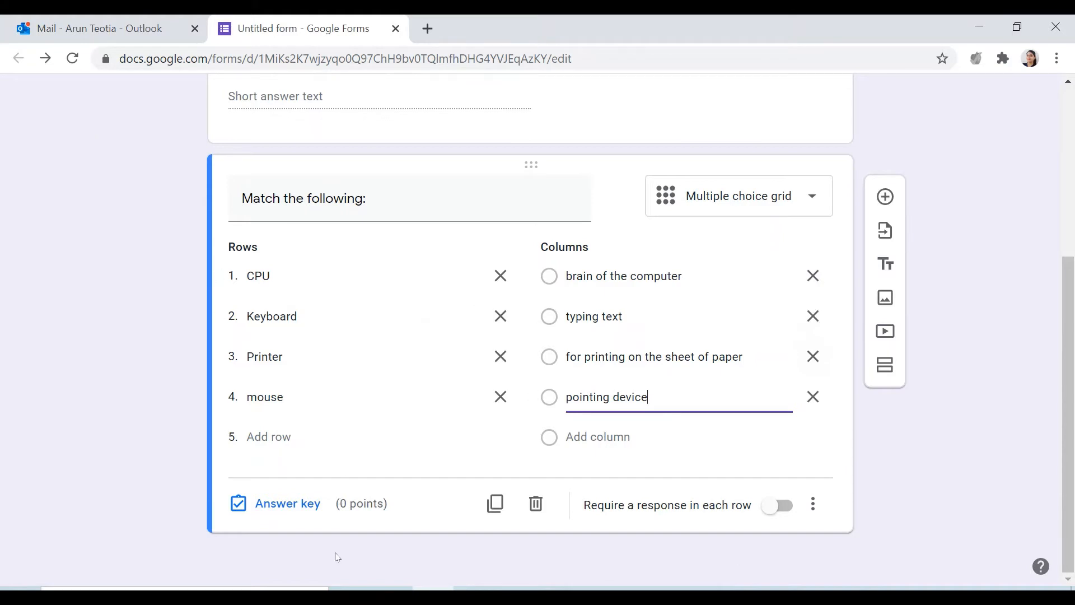
Set the matching question's answer key: CPU to brain of the computer, Keyboard to typing text, Printer to printing on paper, mouse to pointing device
{"action": "left_click", "coordinate": [288, 504]}
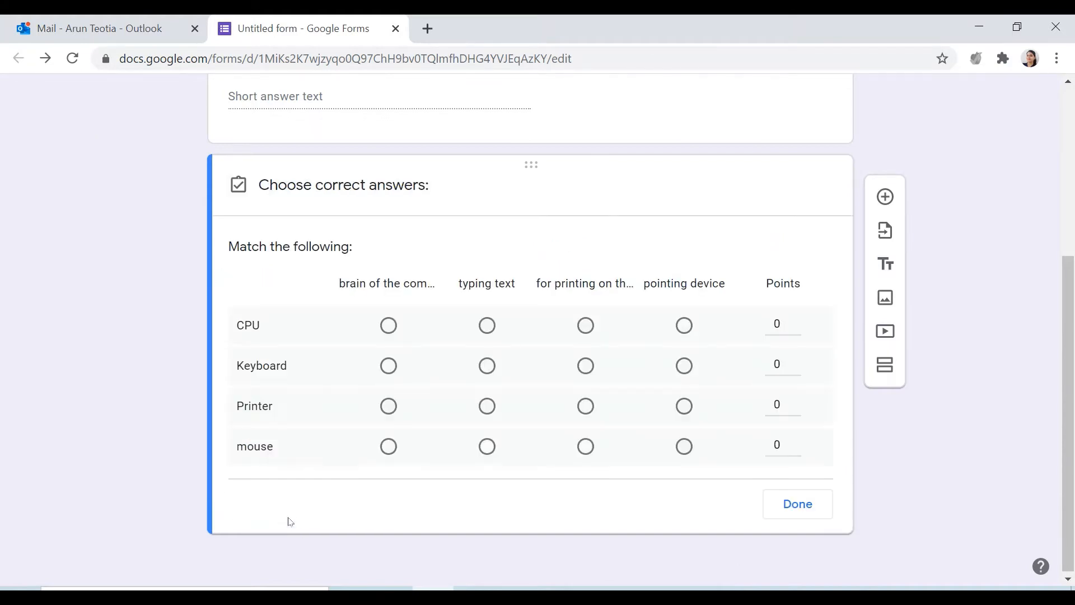
{"action": "left_click", "coordinate": [391, 329]}
{"action": "left_click", "coordinate": [488, 366]}
{"action": "left_click", "coordinate": [586, 406]}
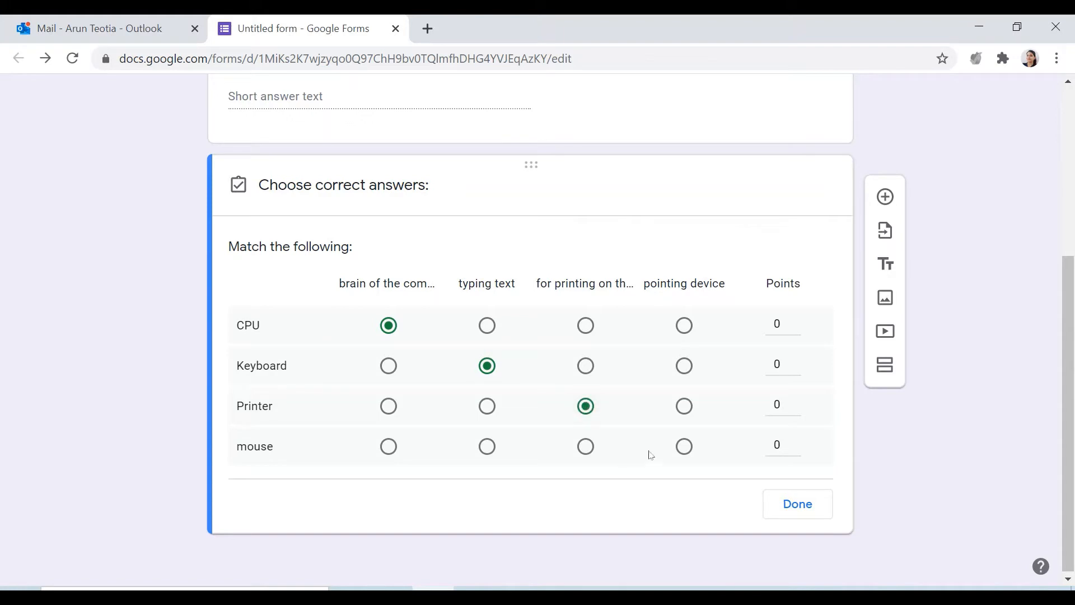
{"action": "left_click", "coordinate": [684, 447]}
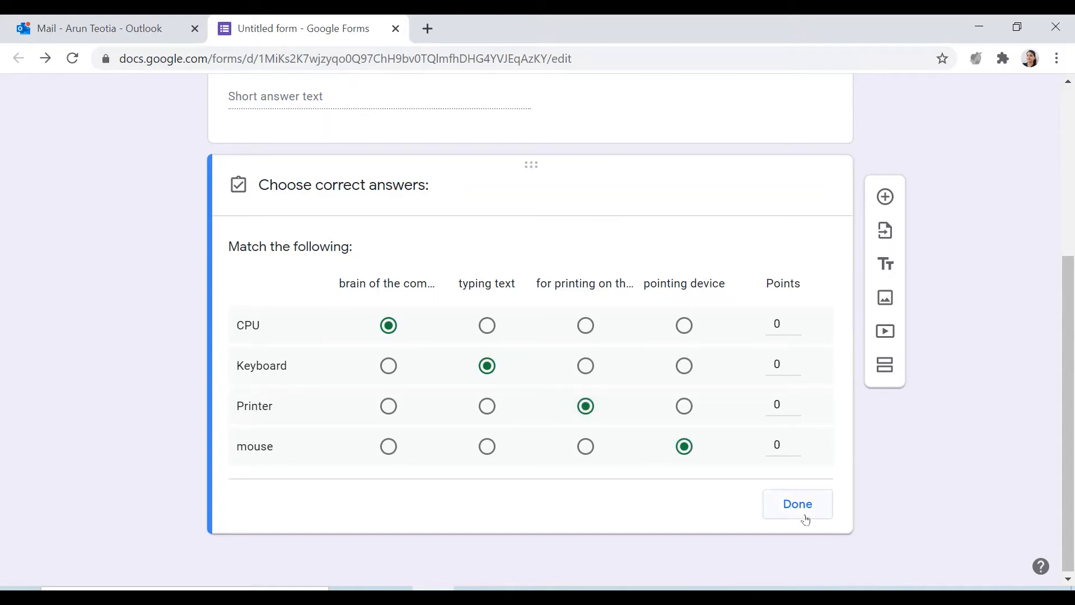
Assign 1 point to each of the four rows in the answer key and finish the key
{"action": "left_click", "coordinate": [795, 321]}
{"action": "left_click", "coordinate": [795, 360]}
{"action": "left_click", "coordinate": [795, 399]}
{"action": "left_click", "coordinate": [795, 441]}
{"action": "left_click", "coordinate": [797, 504]}
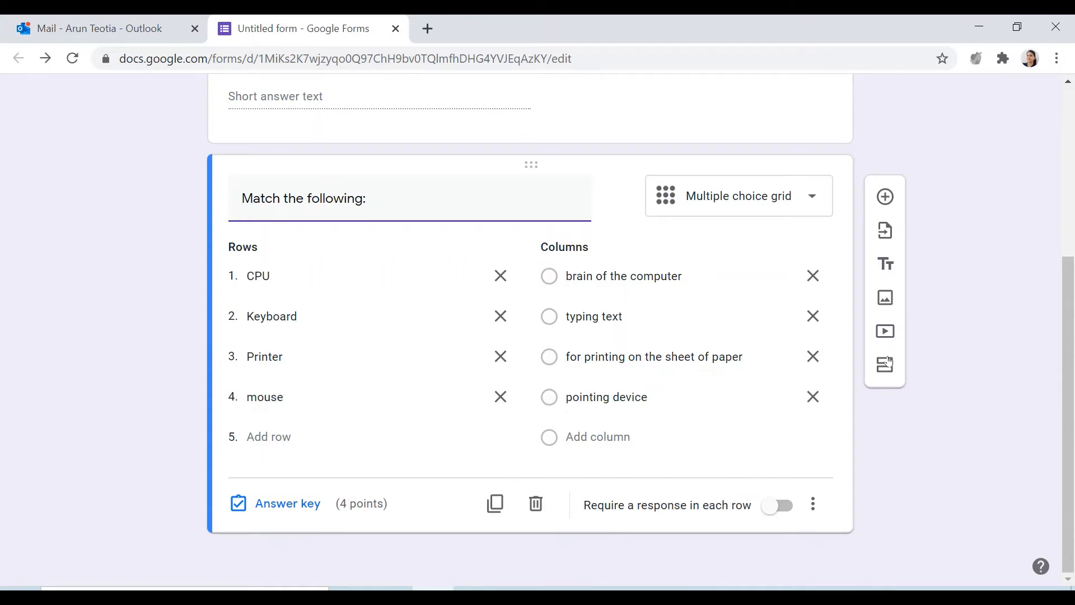
Require a response in each row of the matching grid and limit it to one response per column
{"action": "left_click", "coordinate": [779, 506]}
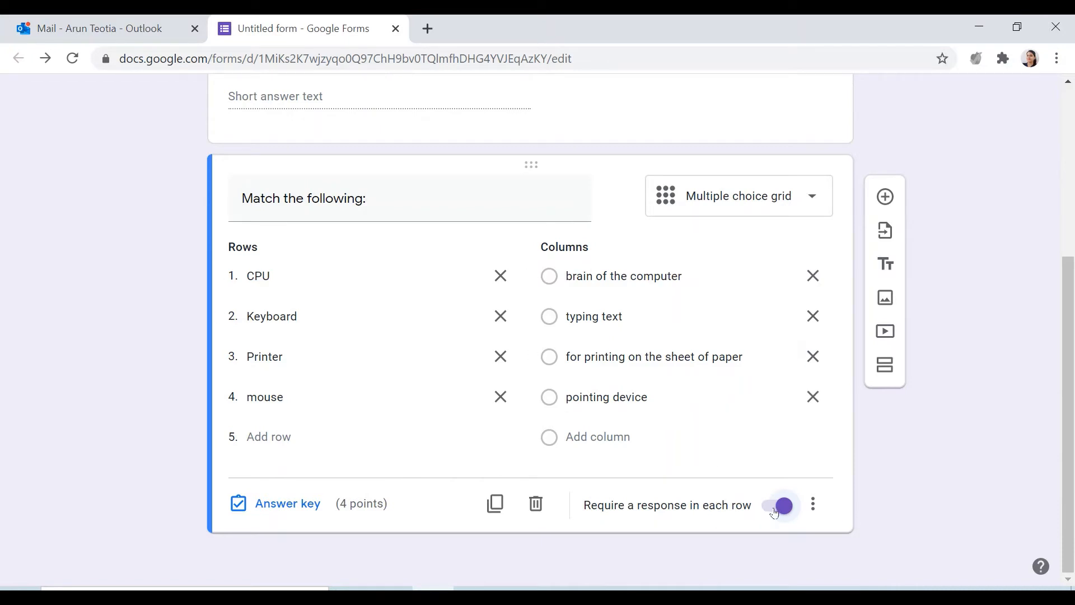
{"action": "left_click", "coordinate": [814, 505]}
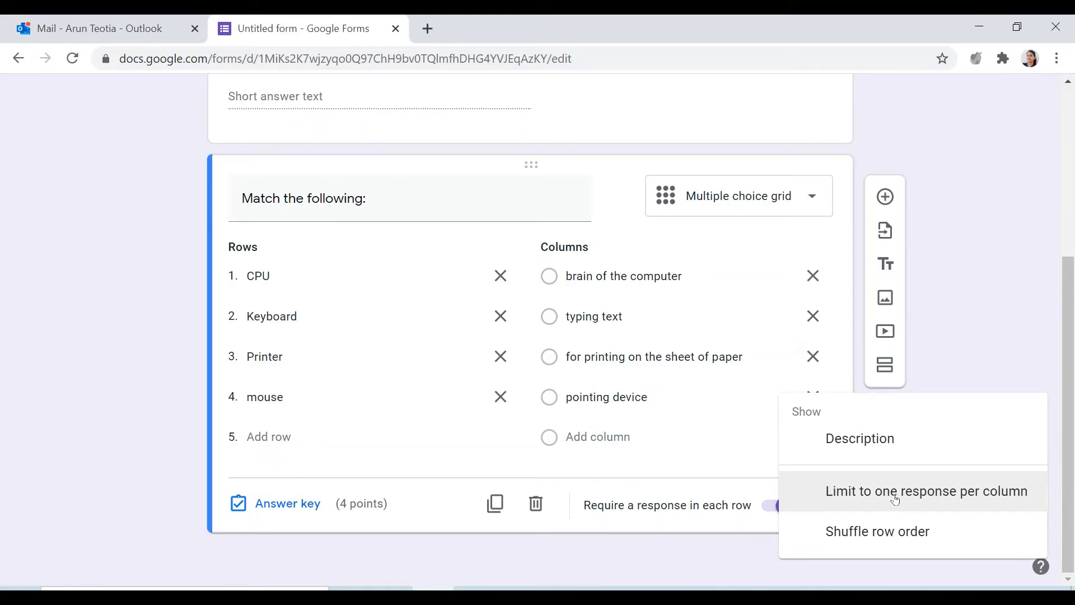
{"action": "left_click", "coordinate": [895, 499]}
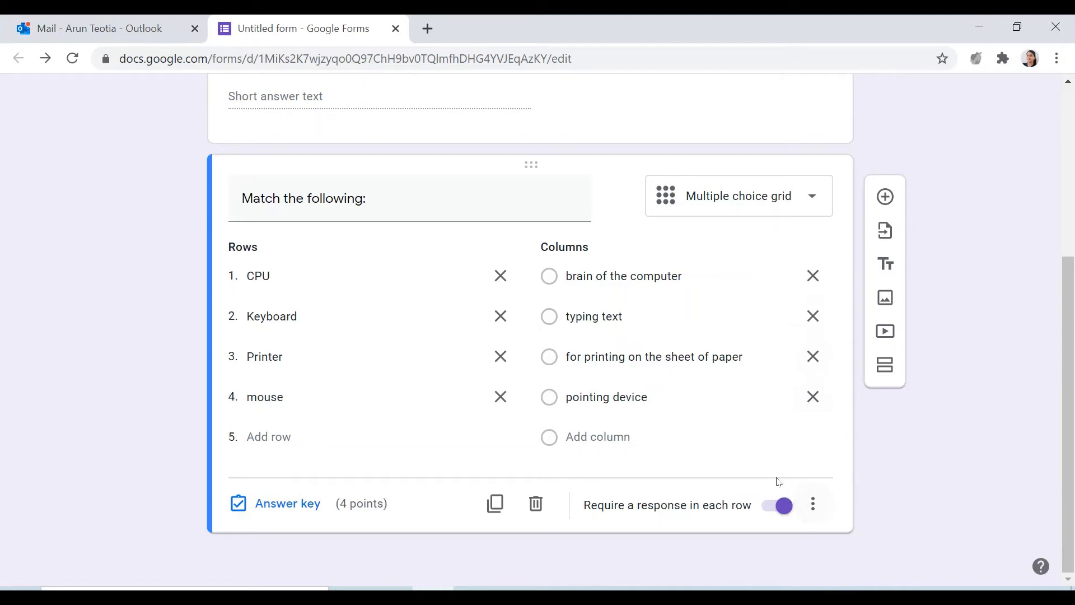
Enable shuffled row order for the matching question
{"action": "left_click", "coordinate": [812, 504]}
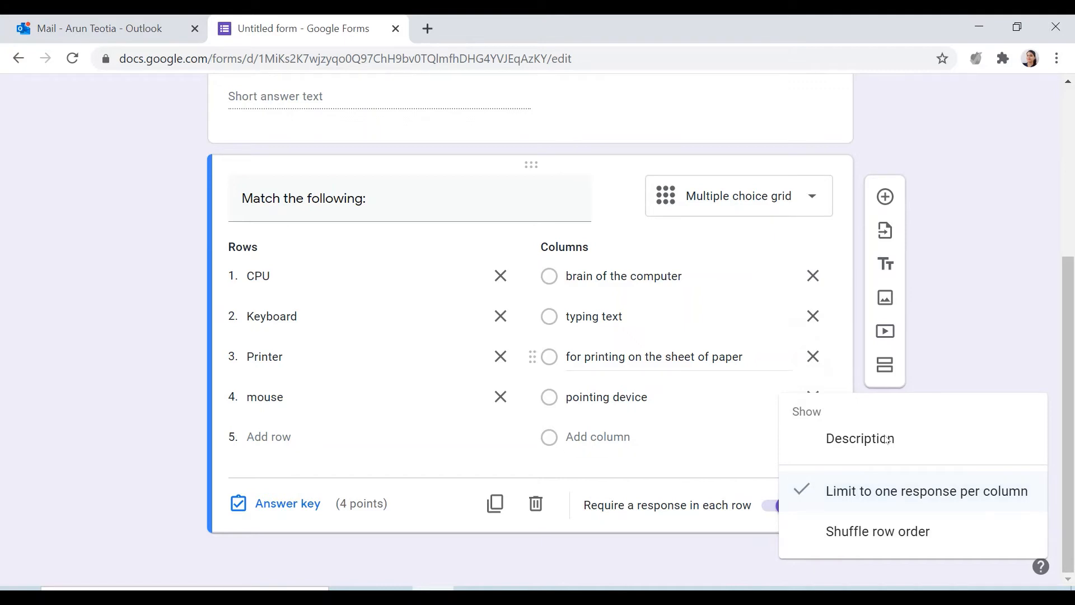
{"action": "left_click", "coordinate": [894, 542]}
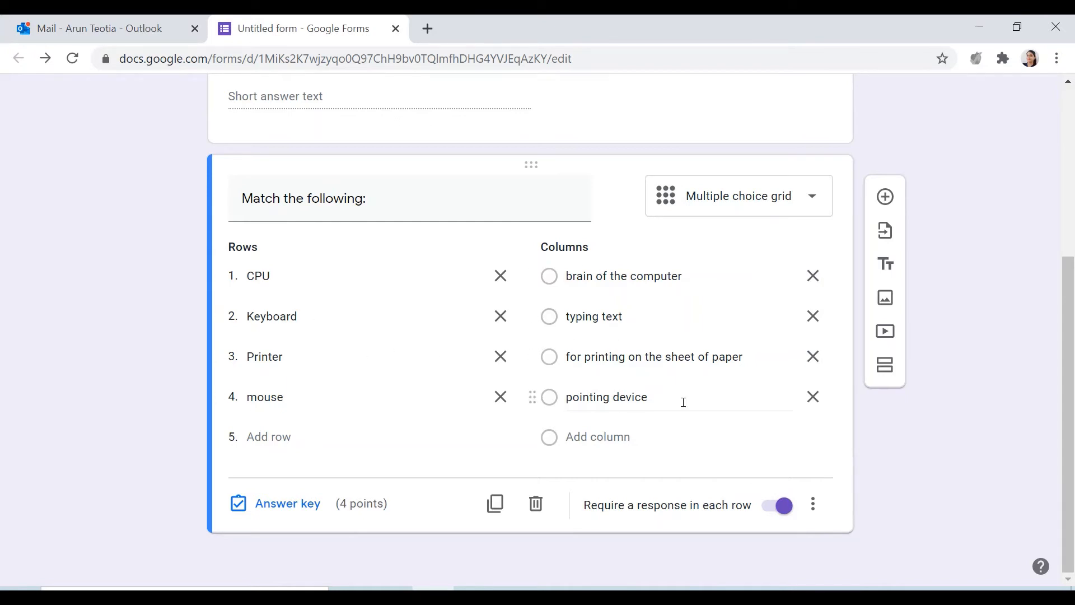
{"action": "left_click", "coordinate": [815, 506]}
{"action": "left_click", "coordinate": [835, 546]}
Preview the form and examine the row order and required marker of the matching question
{"action": "scroll", "coordinate": [624, 252], "scroll_direction": "up", "scroll_amount": 5}
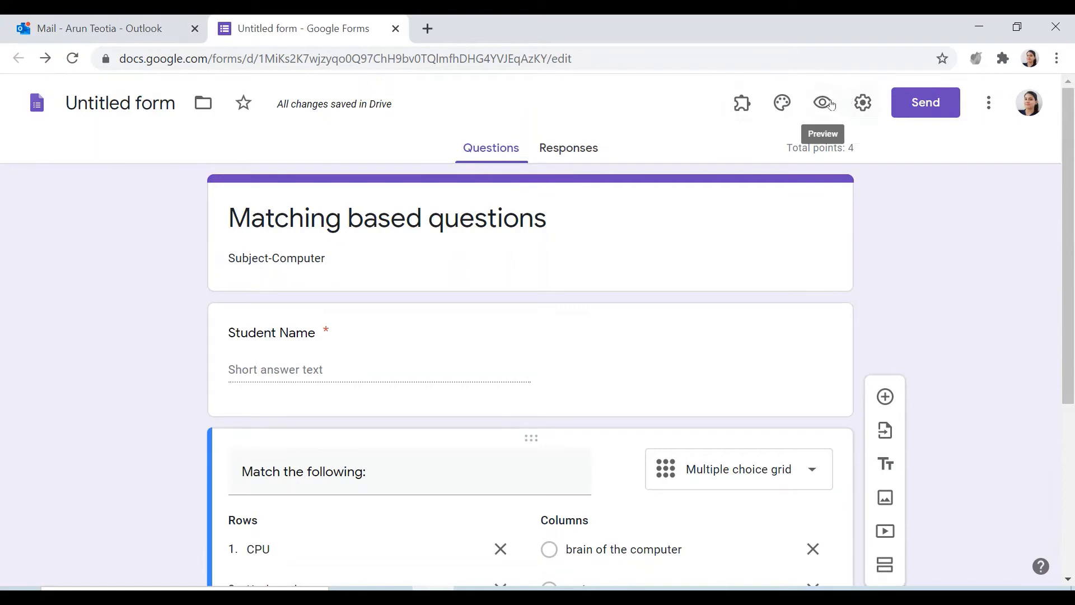
{"action": "left_click", "coordinate": [822, 102]}
{"action": "scroll", "coordinate": [552, 345], "scroll_direction": "down", "scroll_amount": 3}
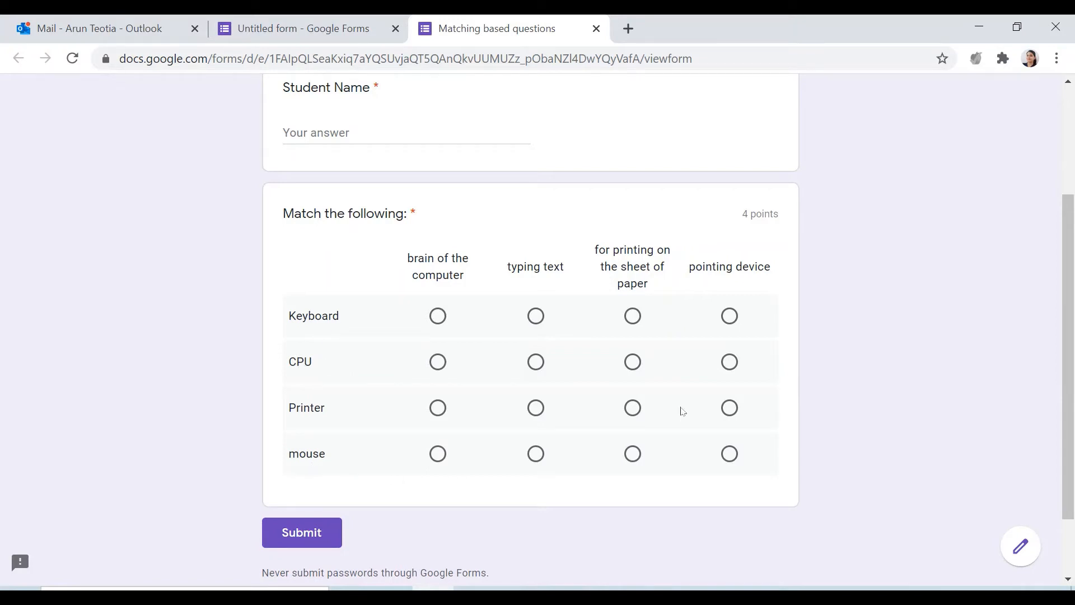
{"action": "double_click", "coordinate": [412, 215]}
Compare the matching question's settings in the form editor with its appearance in the preview
{"action": "left_click", "coordinate": [325, 29]}
{"action": "scroll", "coordinate": [674, 532], "scroll_direction": "down", "scroll_amount": 5}
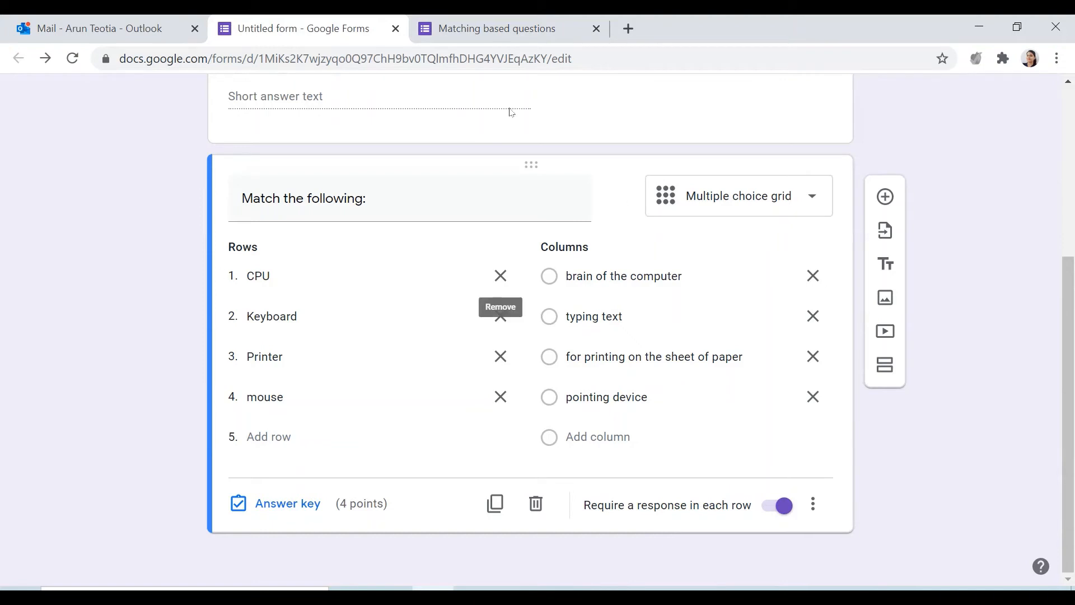
{"action": "left_click", "coordinate": [512, 34]}
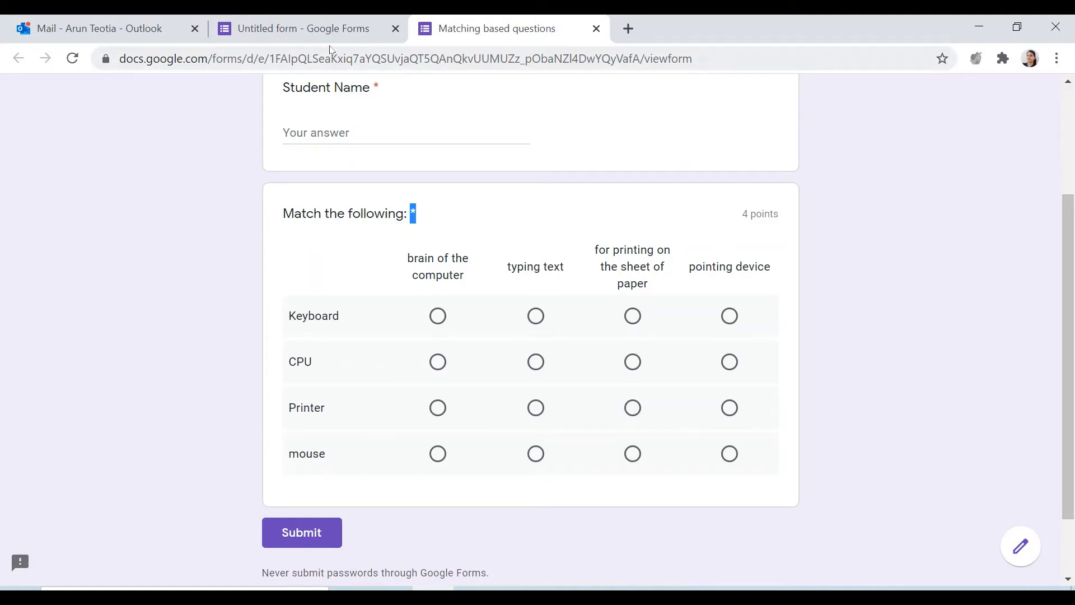
{"action": "left_click", "coordinate": [319, 28]}
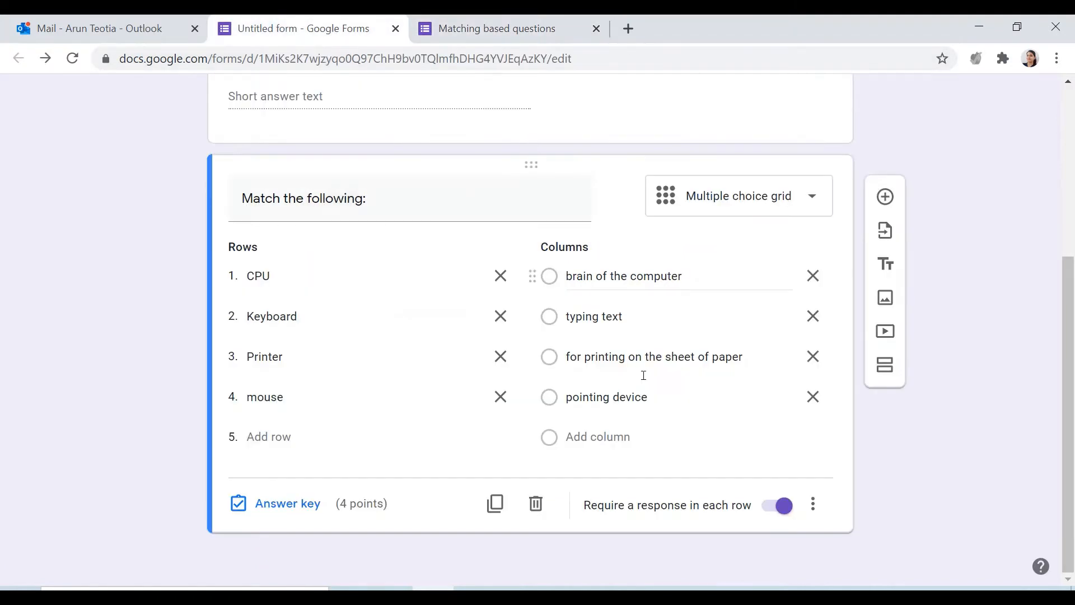
{"action": "left_click", "coordinate": [813, 504]}
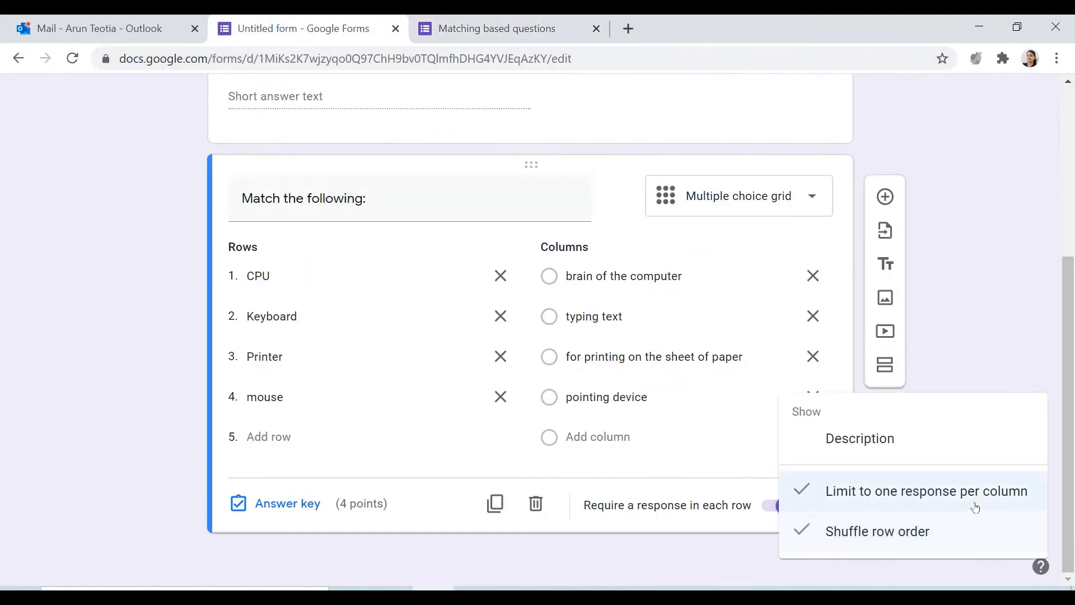
{"action": "left_click", "coordinate": [478, 29]}
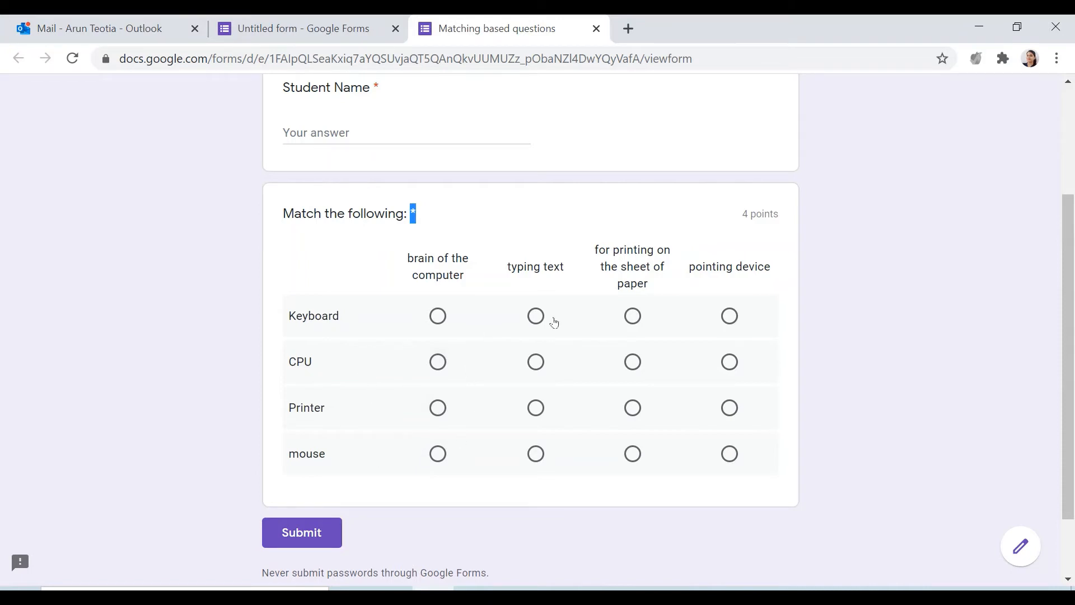
Test the column limit in the preview by choosing "typing text" for both Keyboard and CPU
{"action": "left_click", "coordinate": [534, 317]}
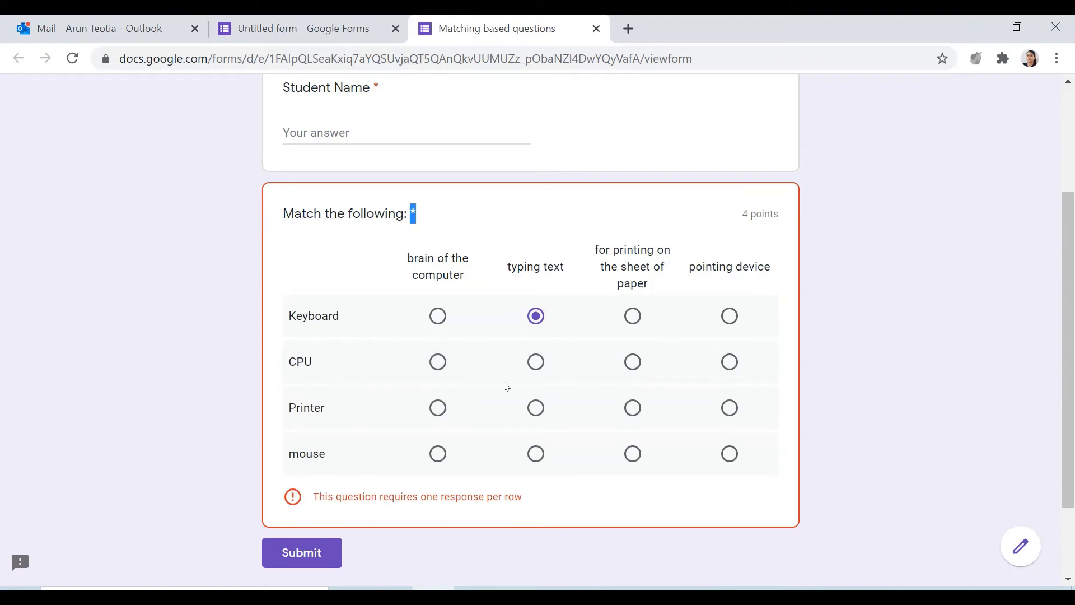
{"action": "left_click", "coordinate": [536, 368]}
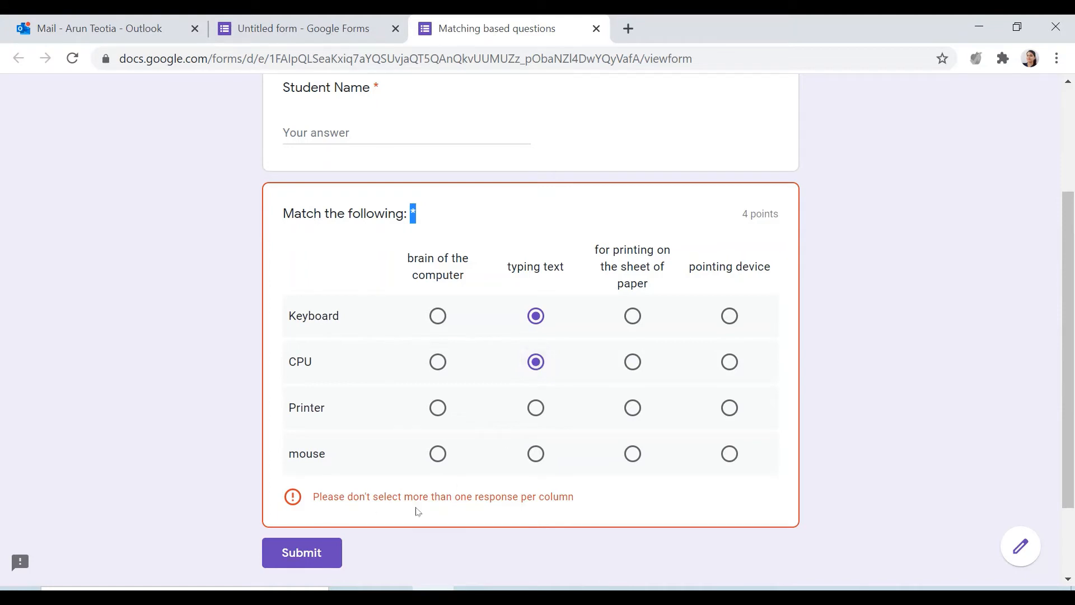
{"action": "left_click_drag", "start_coordinate": [571, 498], "coordinate": [446, 498]}
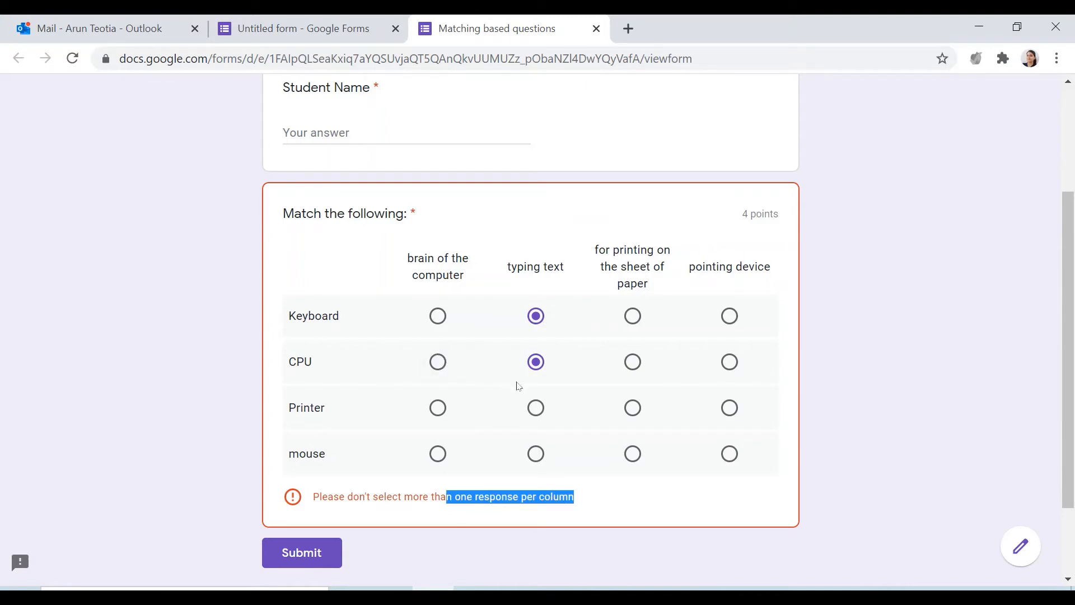
Match CPU with brain of the computer, mouse with pointing device, and Printer with printing on the sheet of paper in the preview
{"action": "left_click", "coordinate": [443, 370]}
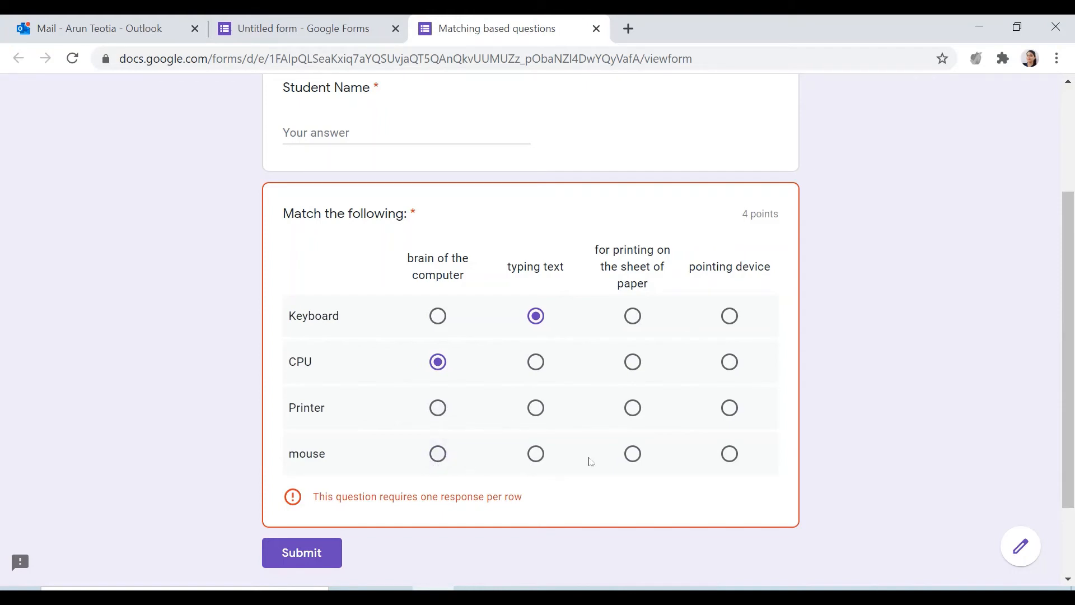
{"action": "left_click", "coordinate": [729, 454]}
{"action": "left_click_drag", "start_coordinate": [315, 498], "coordinate": [493, 498]}
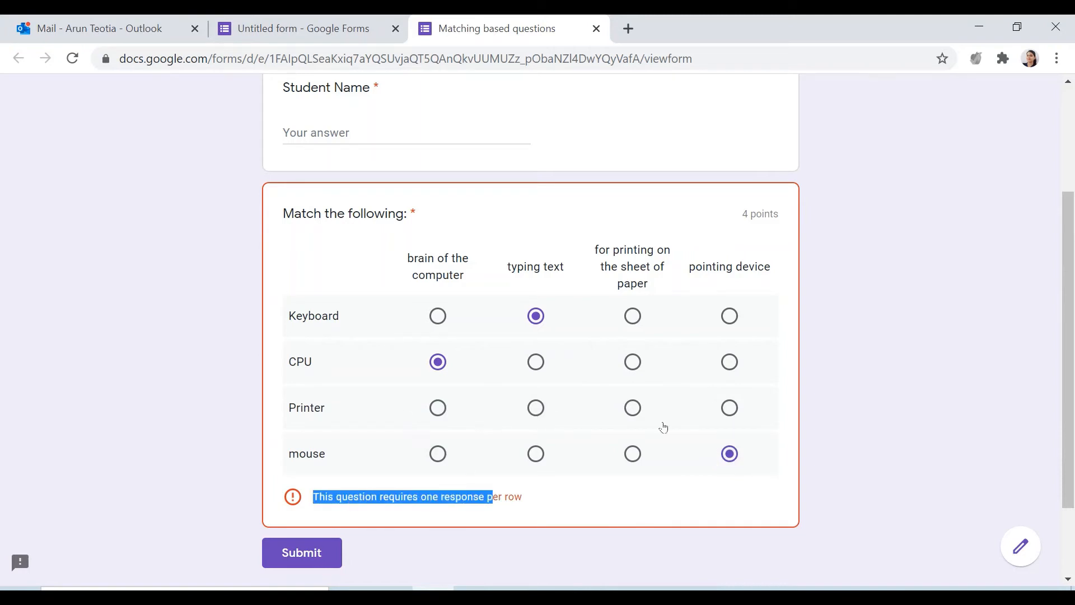
{"action": "left_click", "coordinate": [633, 408]}
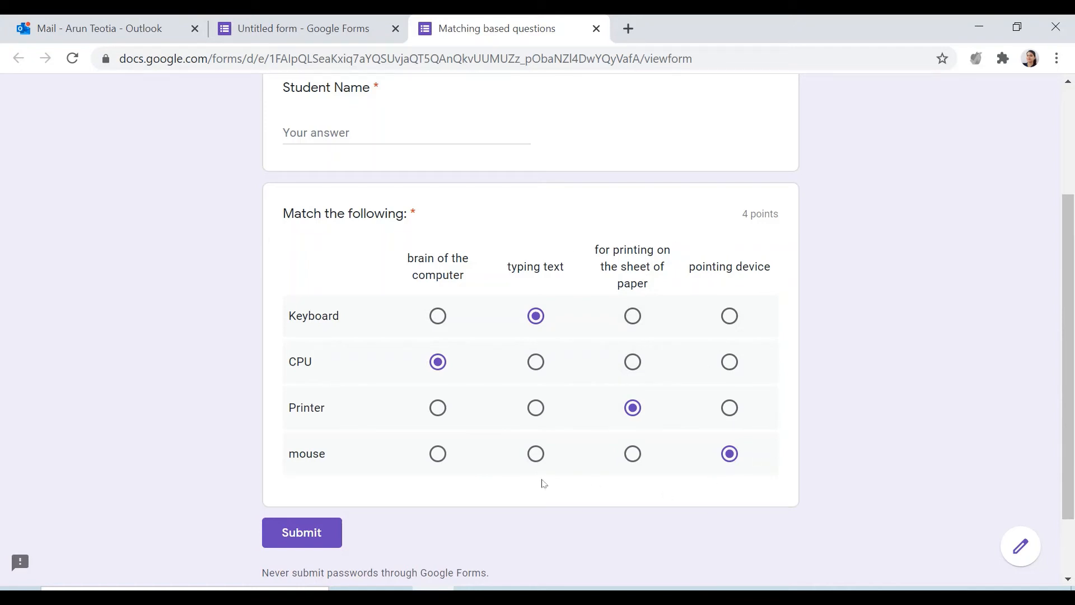
Return to the form editor and review the grid question types available, comparing the multiple choice grid with its preview
{"action": "left_click", "coordinate": [348, 29]}
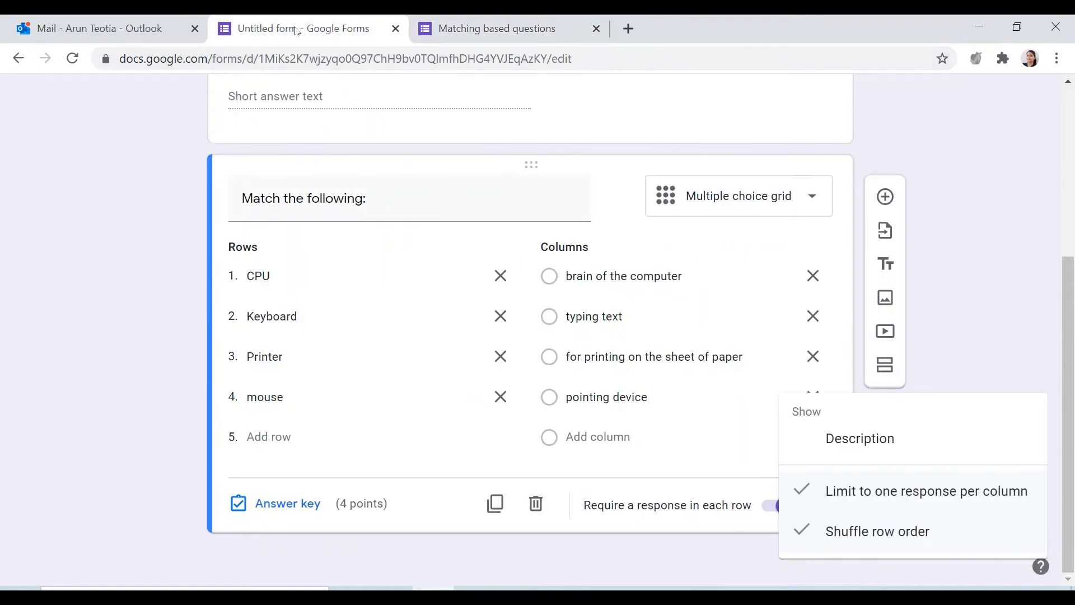
{"action": "left_click", "coordinate": [863, 379]}
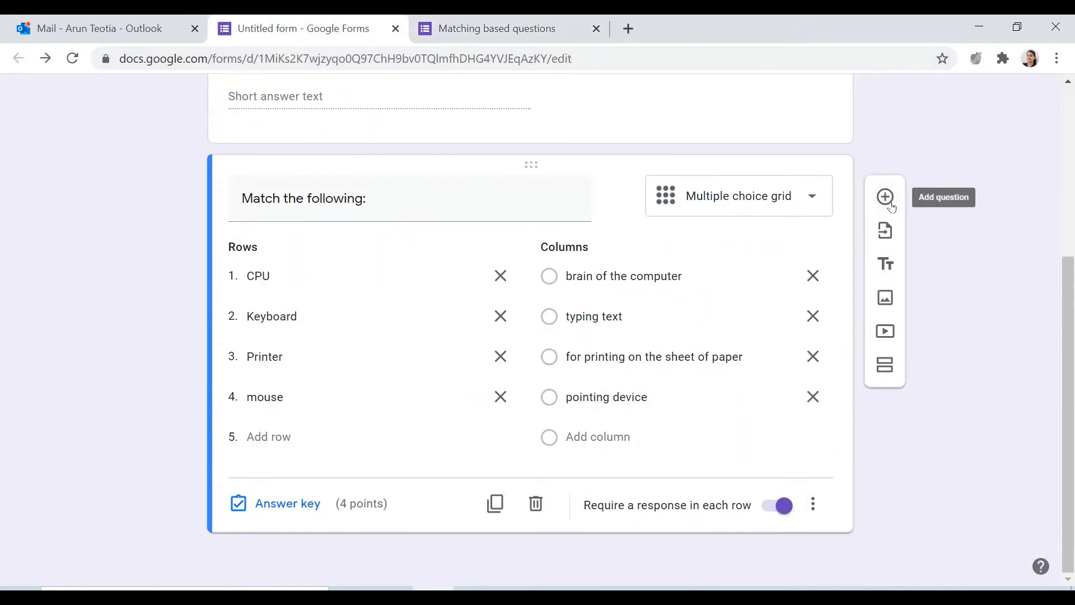
{"action": "left_click", "coordinate": [813, 197]}
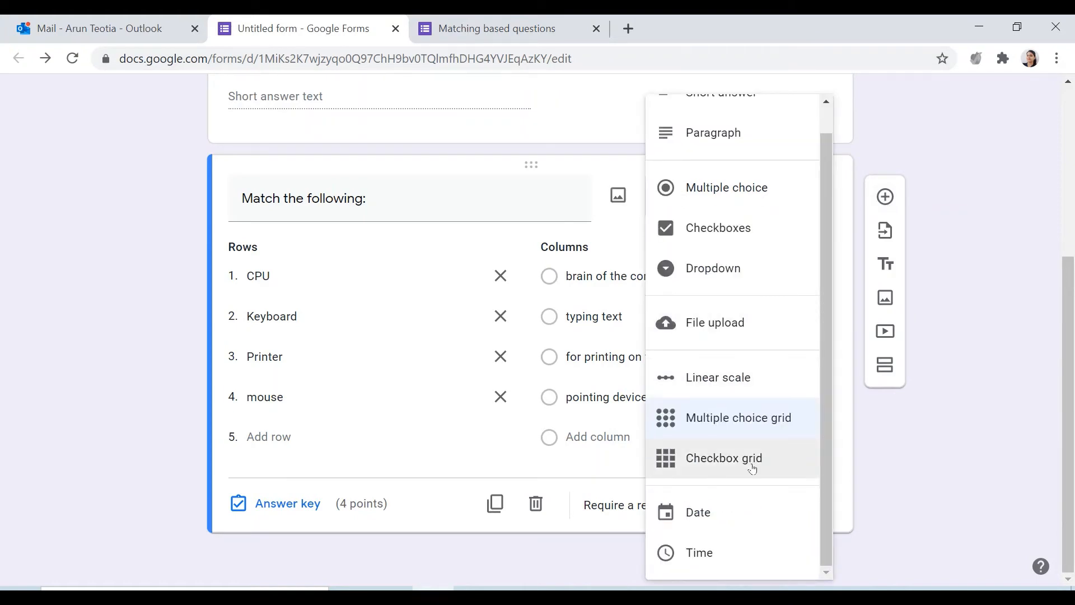
{"action": "left_click", "coordinate": [854, 469]}
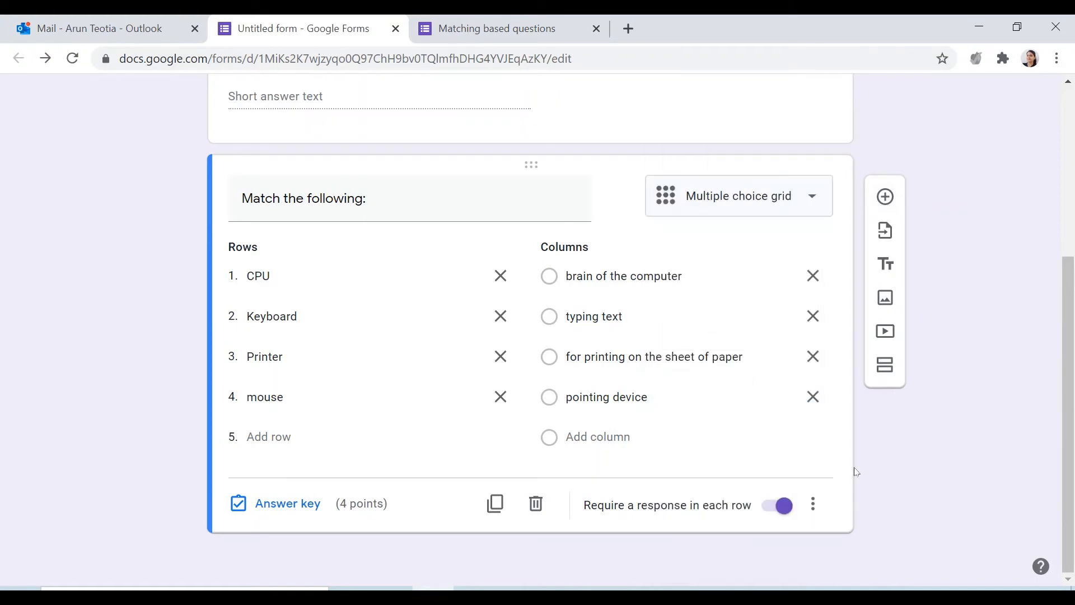
{"action": "left_click", "coordinate": [462, 19]}
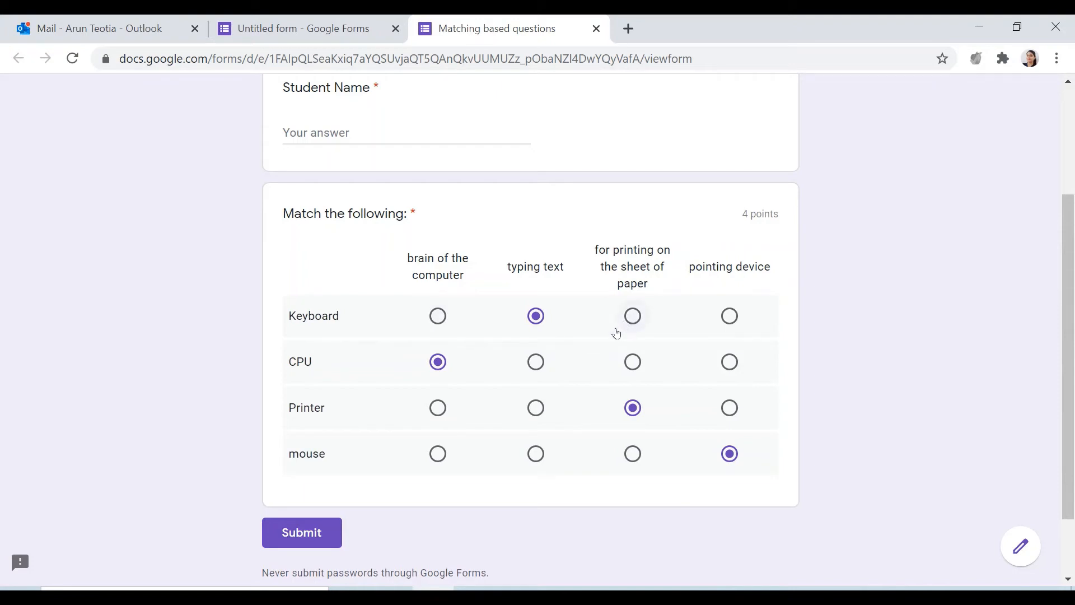
{"action": "left_click", "coordinate": [313, 27]}
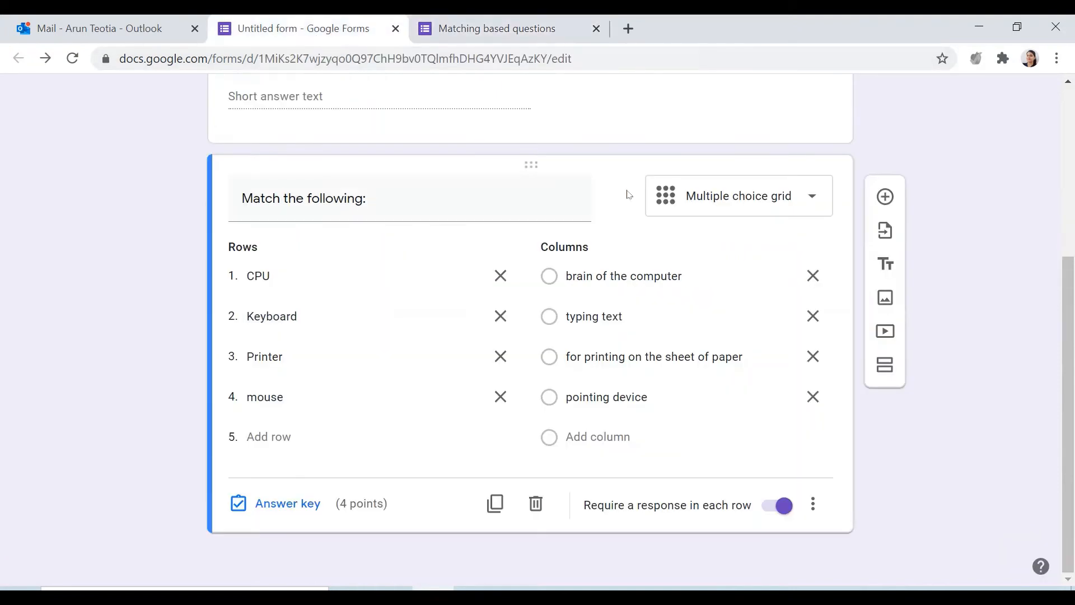
{"action": "left_click", "coordinate": [812, 197]}
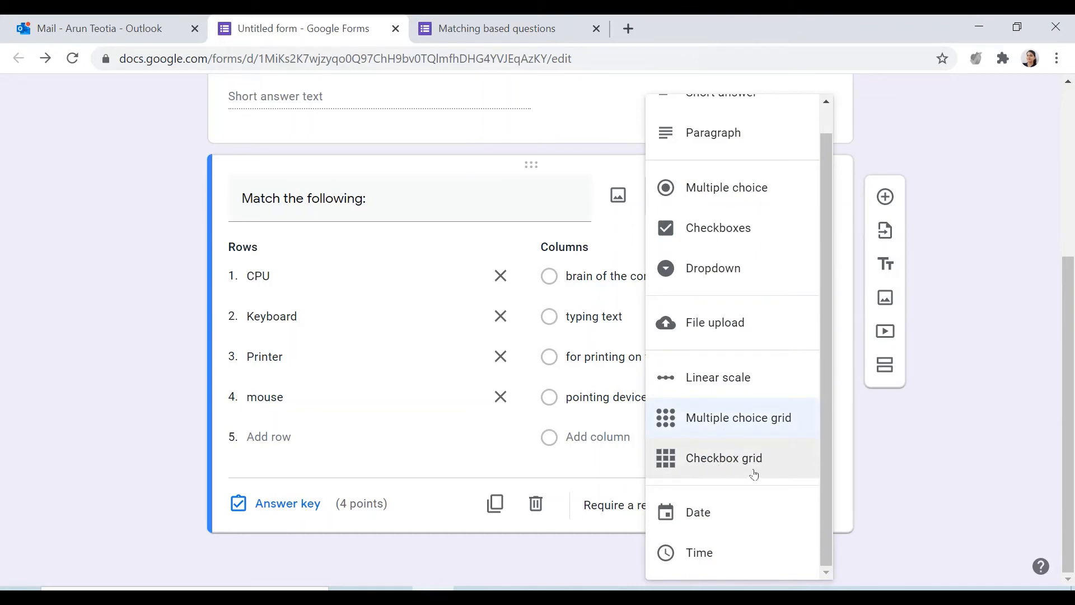
{"action": "left_click", "coordinate": [899, 456]}
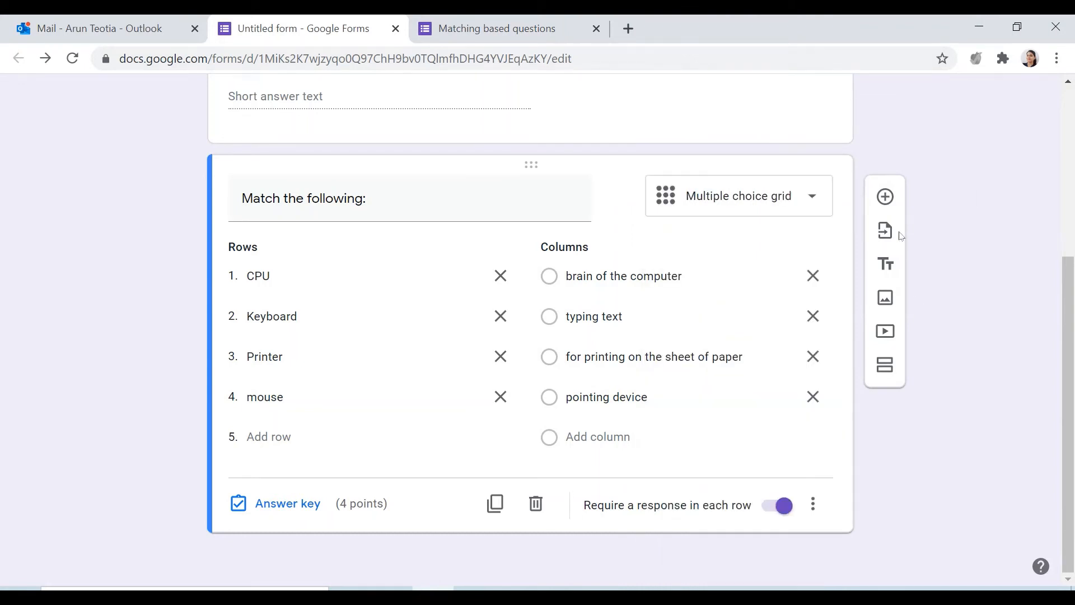
Add a new question titled "use of checkbox grid" with the Checkbox grid type
{"action": "left_click", "coordinate": [886, 197]}
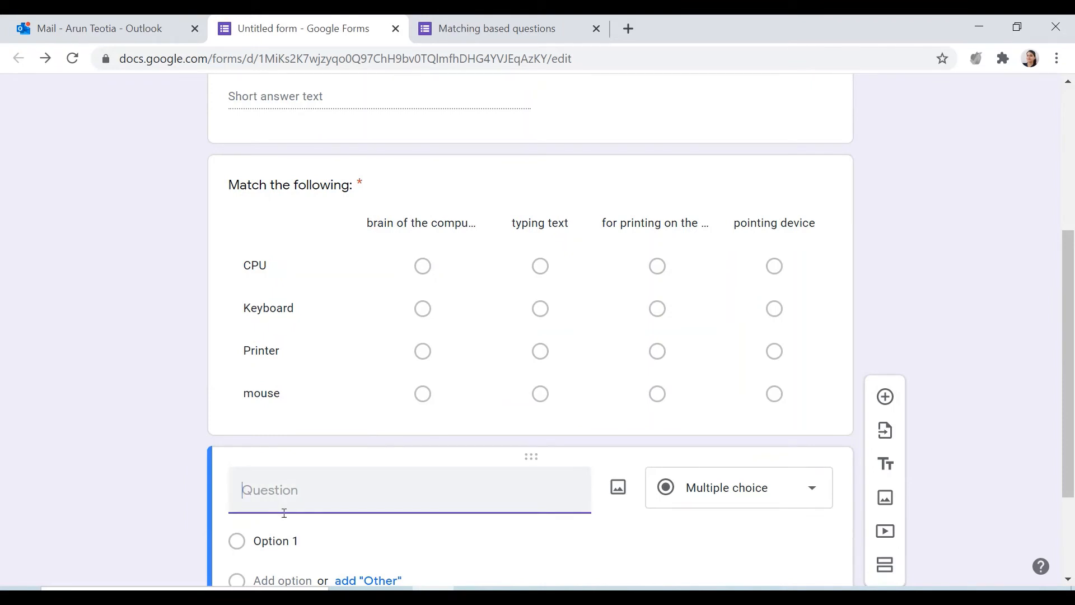
{"action": "type", "text": "use of checkbo"}
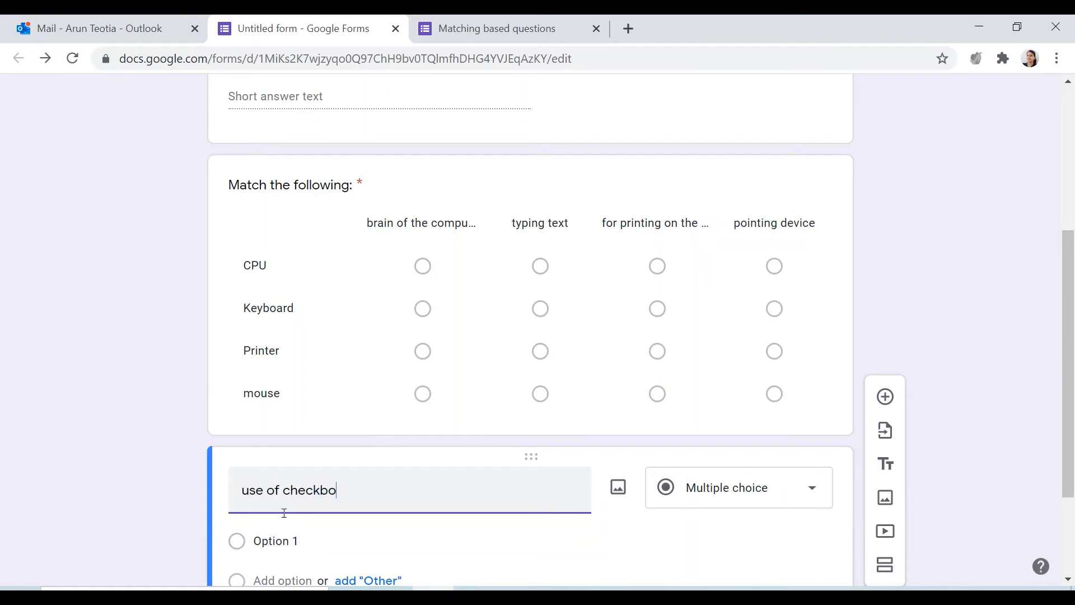
{"action": "type", "text": "x grid"}
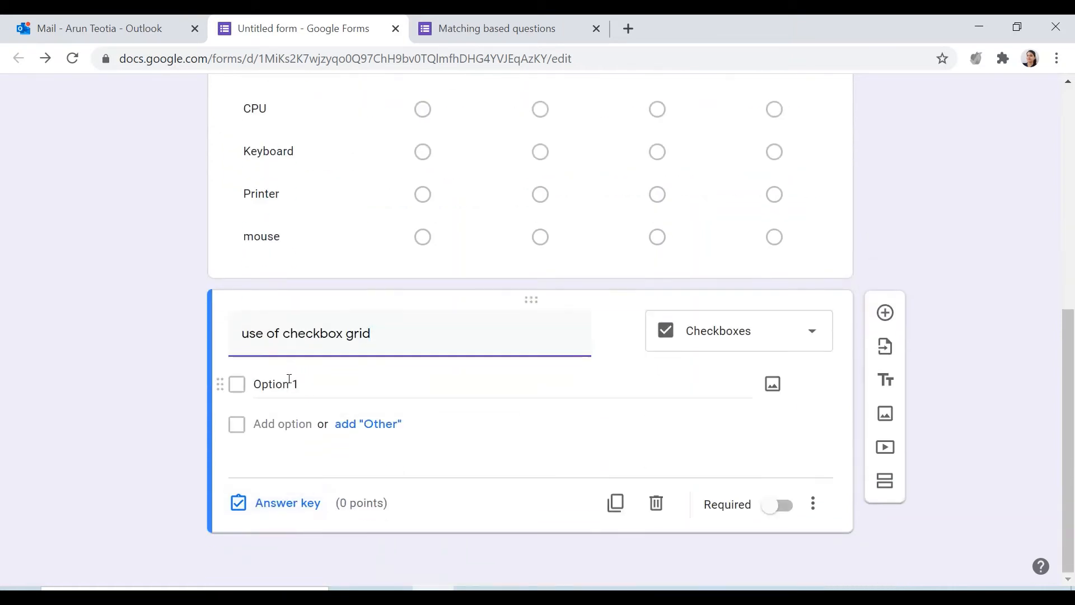
{"action": "left_click", "coordinate": [773, 343]}
{"action": "left_click", "coordinate": [746, 486]}
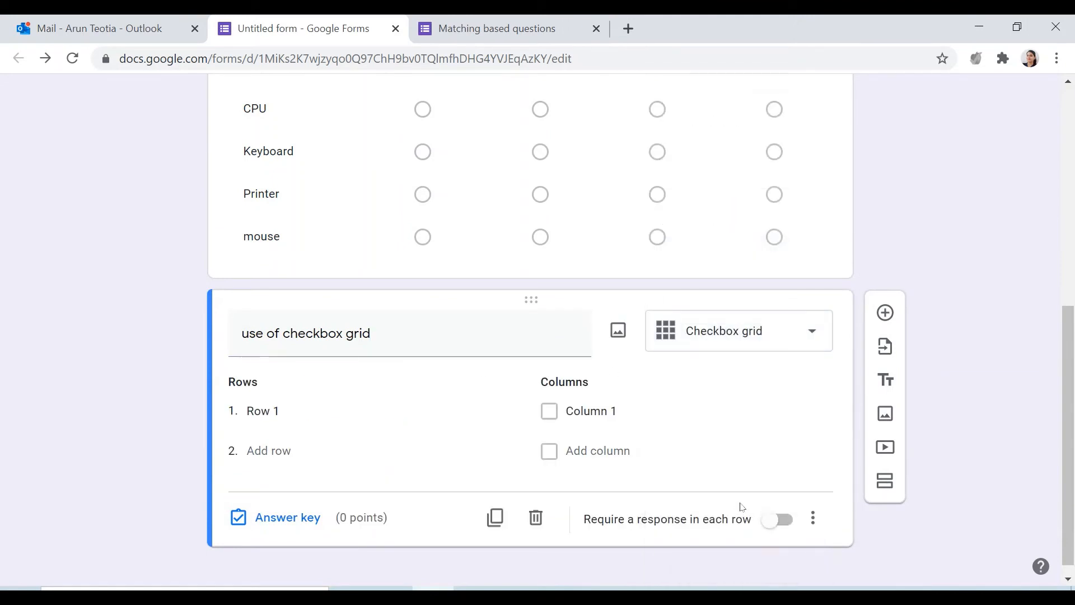
Name the rows of the checkbox grid question "input device" and "output device"
{"action": "left_click", "coordinate": [286, 410]}
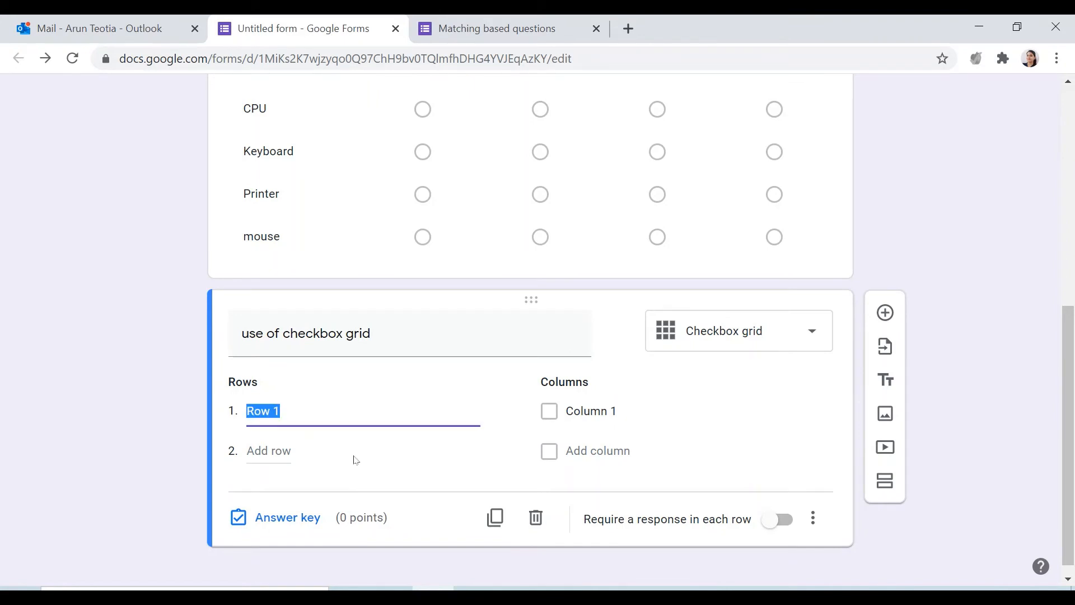
{"action": "type", "text": "input device"}
{"action": "left_click", "coordinate": [289, 449]}
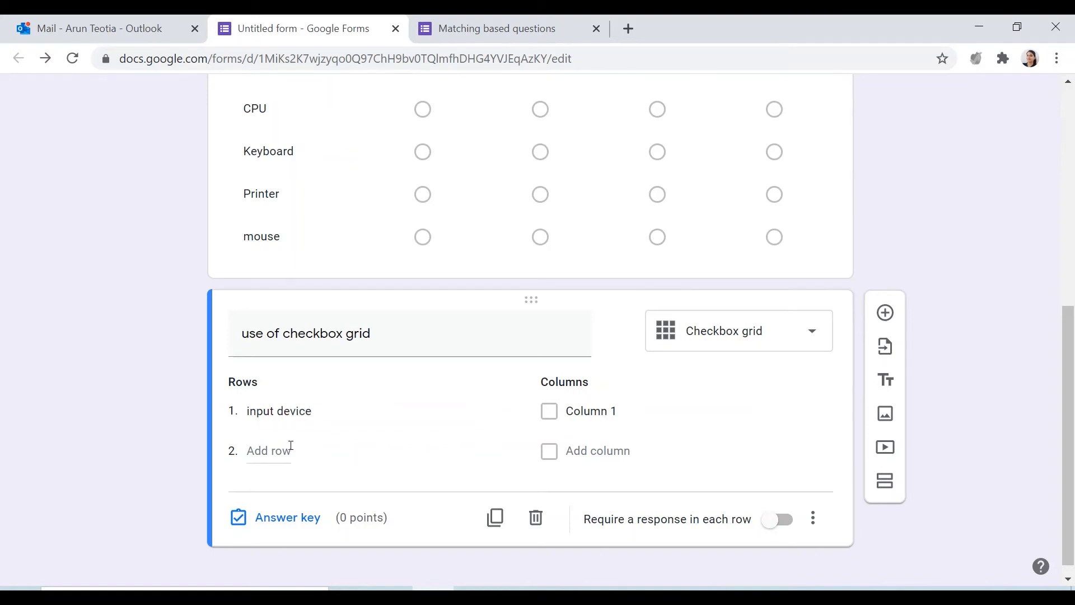
{"action": "type", "text": "outpu"}
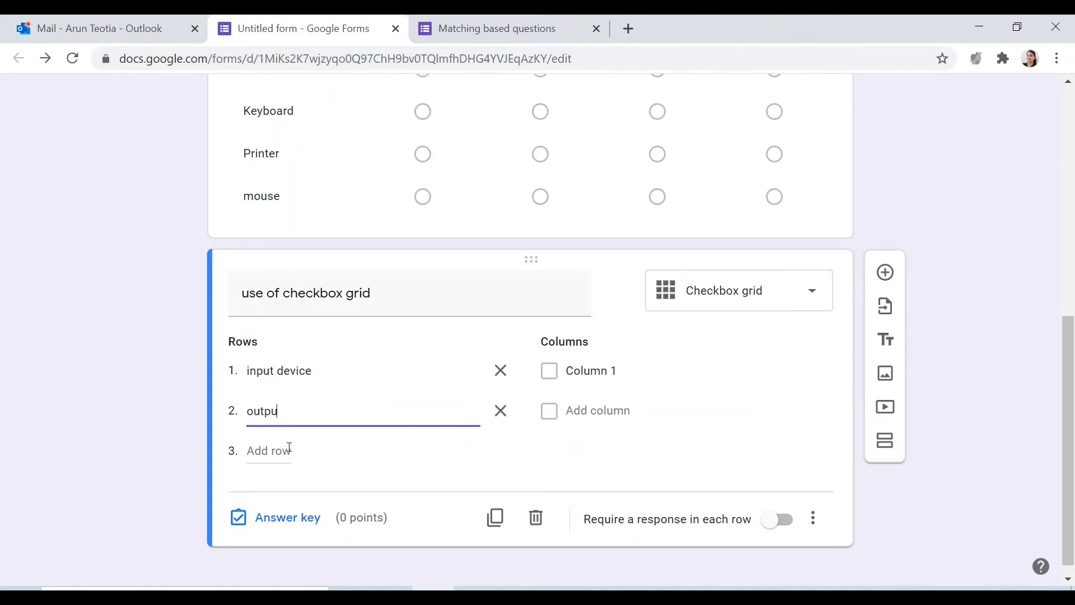
{"action": "type", "text": "t device"}
Fill the checkbox grid's columns with "keyborad", "mouse", "printer", "scanner" and "projector"
{"action": "left_click", "coordinate": [597, 372]}
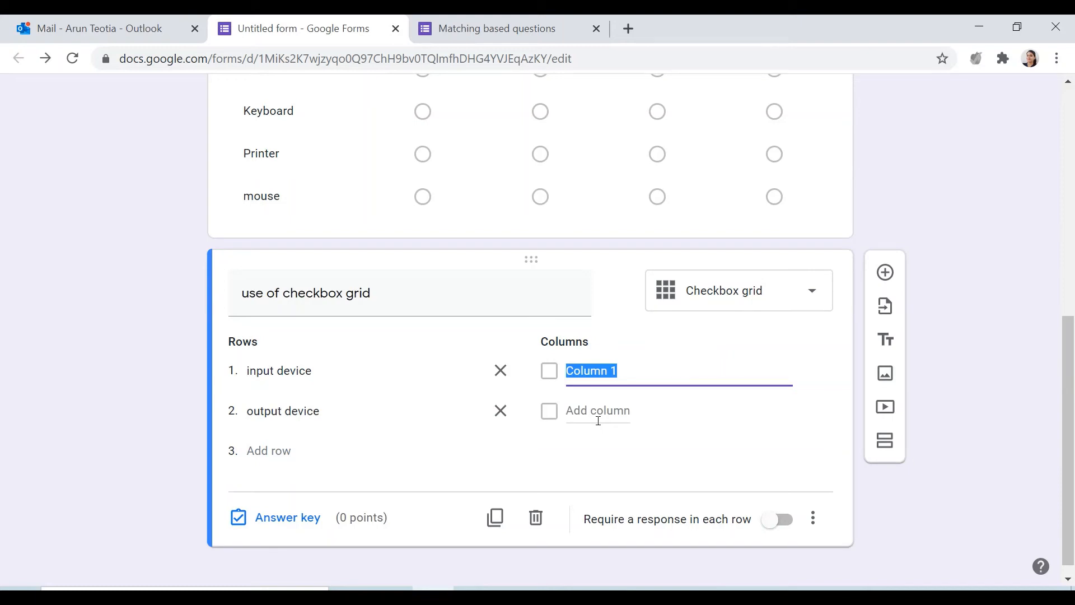
{"action": "type", "text": "keyborad"}
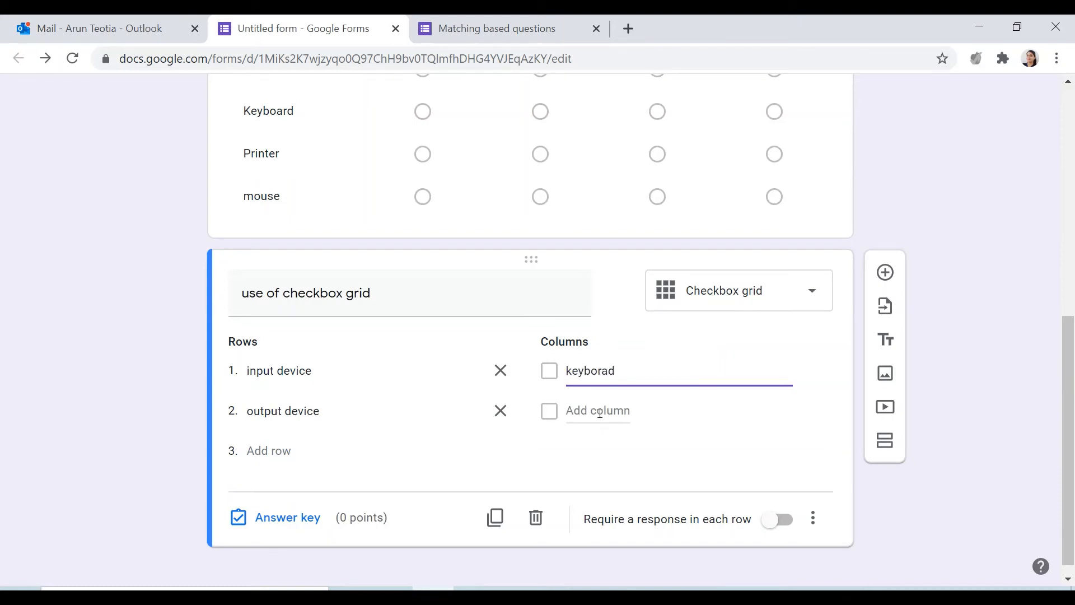
{"action": "left_click", "coordinate": [600, 413]}
{"action": "type", "text": "mouse"}
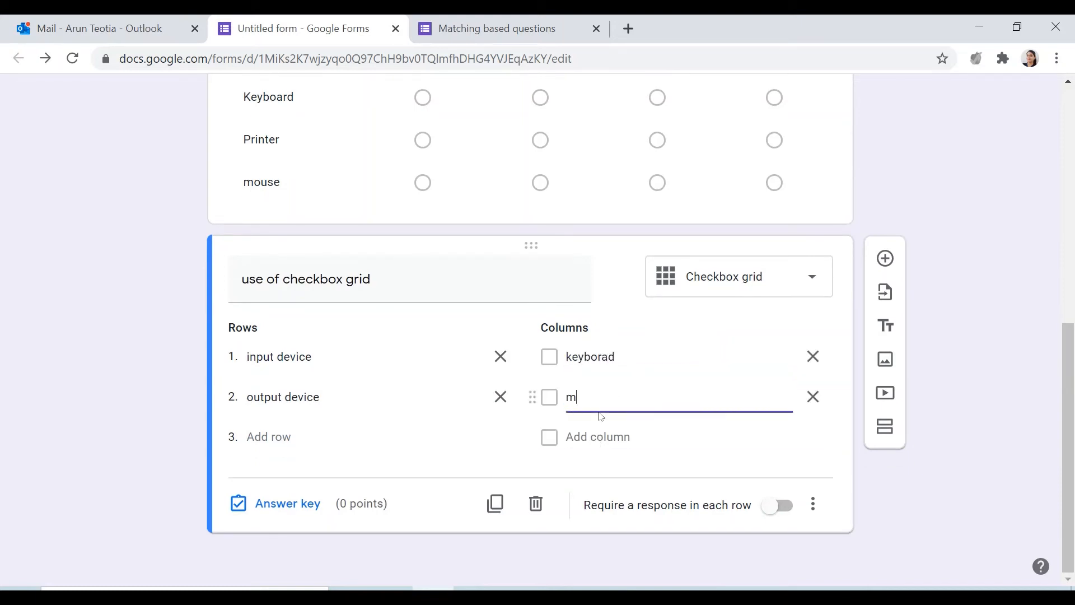
{"action": "left_click", "coordinate": [605, 438]}
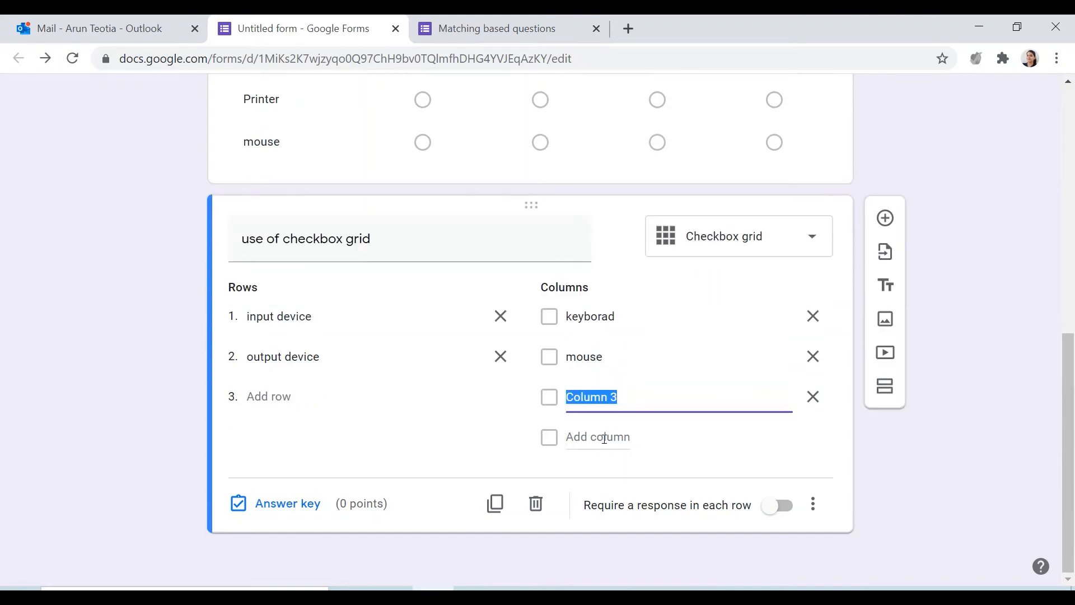
{"action": "type", "text": "printer"}
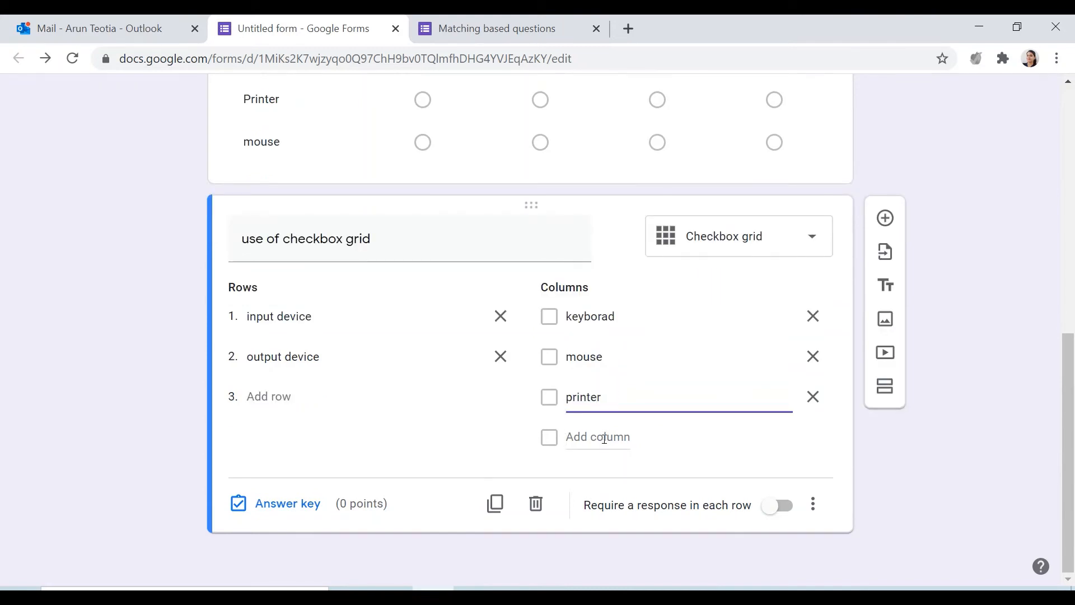
{"action": "left_click", "coordinate": [605, 438]}
{"action": "type", "text": "scann"}
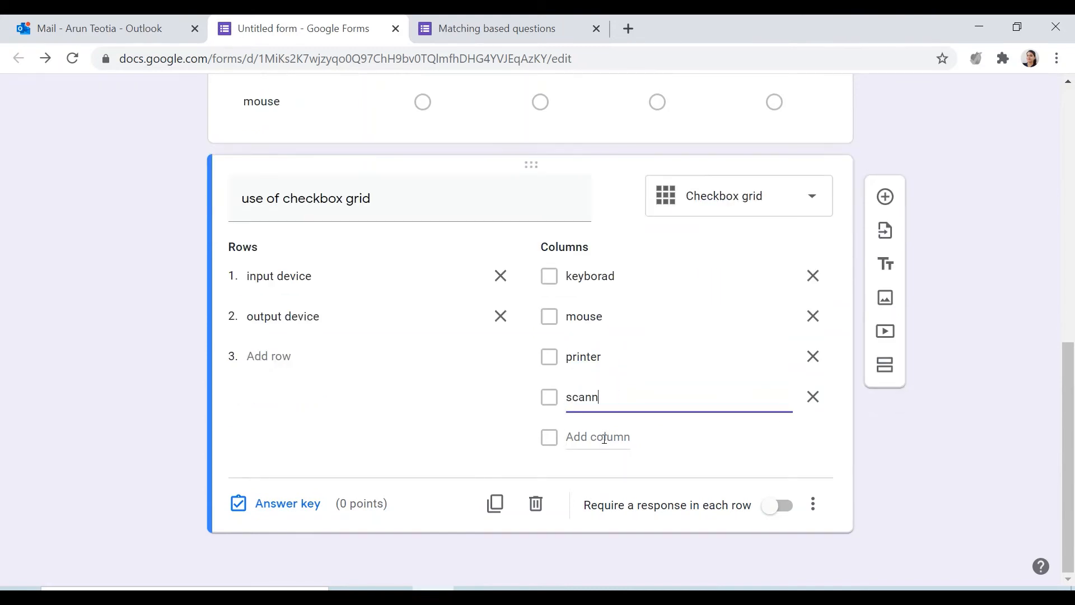
{"action": "type", "text": "er"}
{"action": "left_click", "coordinate": [603, 441]}
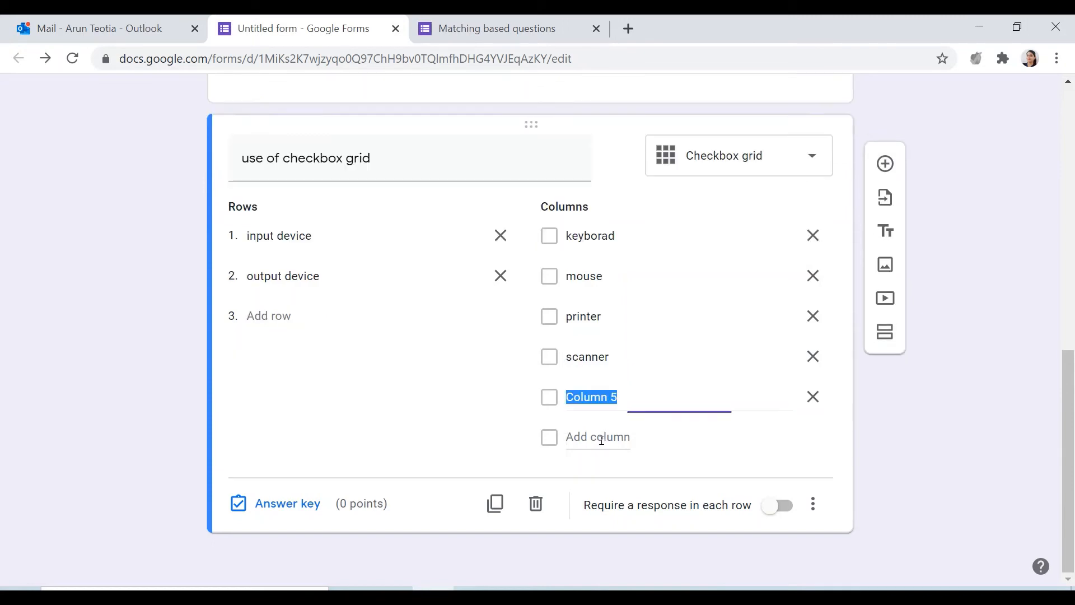
{"action": "type", "text": "proj"}
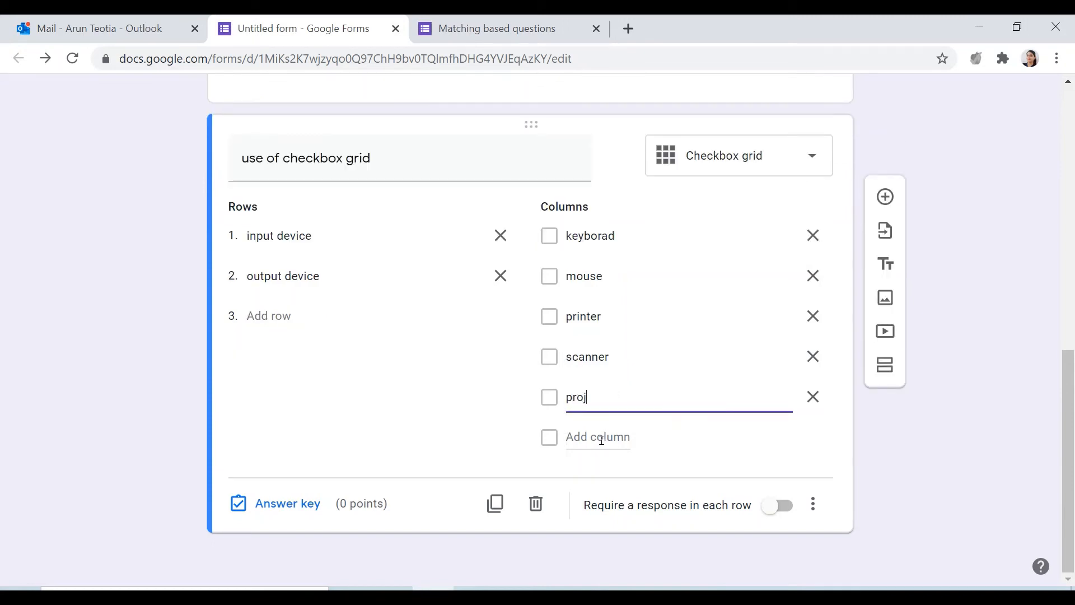
{"action": "type", "text": "ector"}
Require a response in each row of the checkbox grid question and shuffle its row order
{"action": "left_click", "coordinate": [784, 508]}
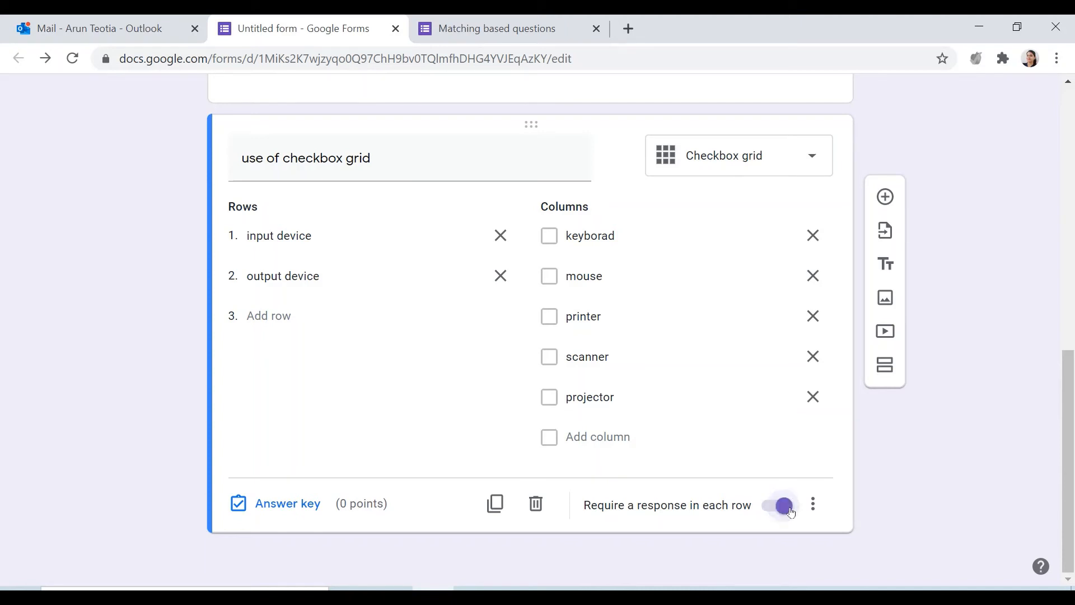
{"action": "scroll", "coordinate": [566, 243], "scroll_direction": "up", "scroll_amount": 4}
{"action": "scroll", "coordinate": [602, 343], "scroll_direction": "down", "scroll_amount": 4}
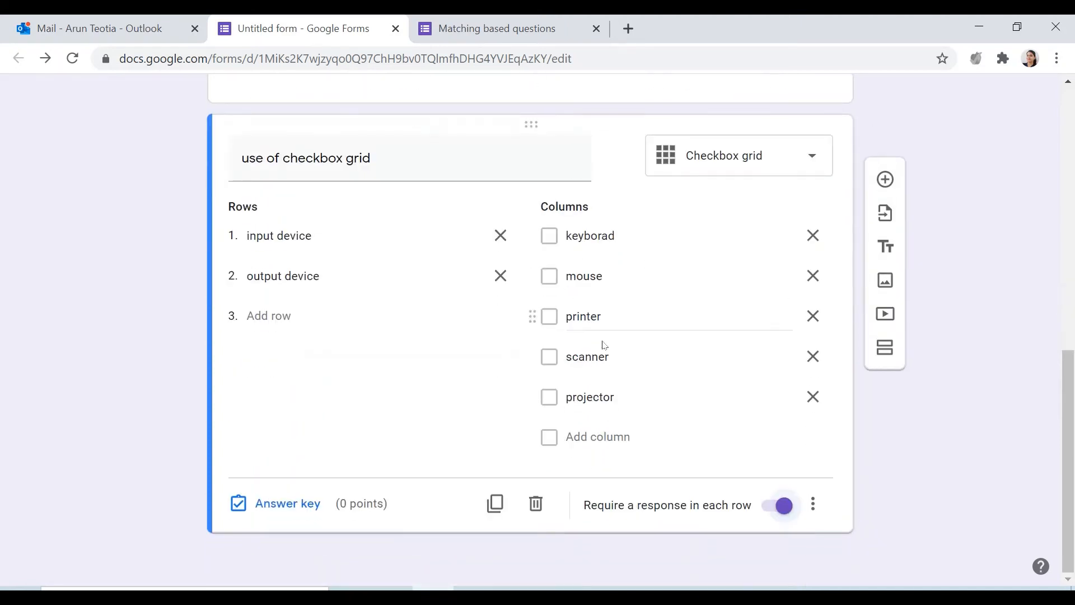
{"action": "left_click", "coordinate": [815, 507]}
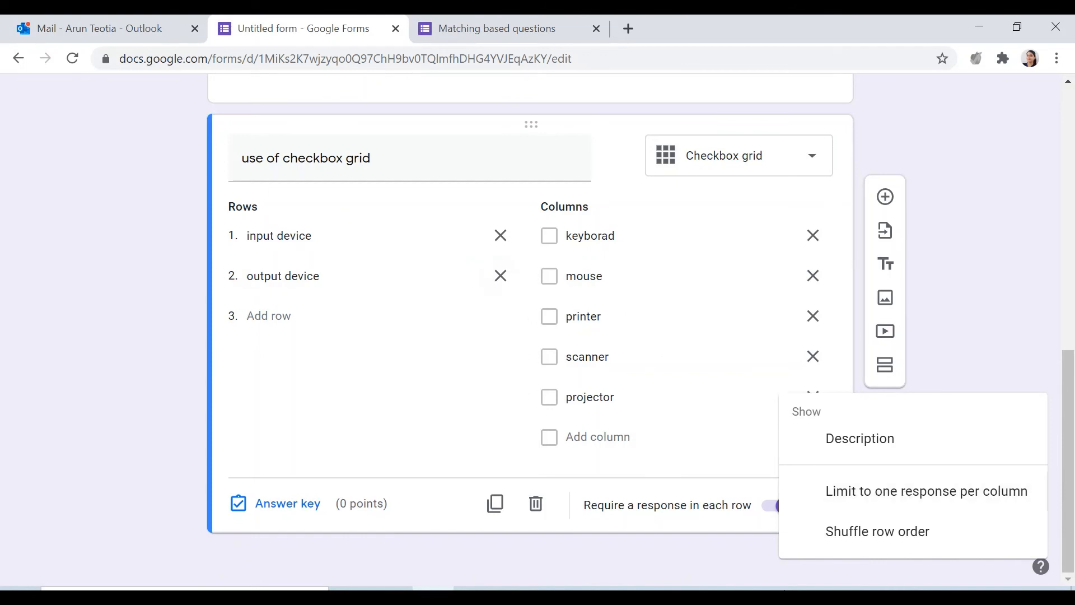
{"action": "left_click", "coordinate": [850, 535]}
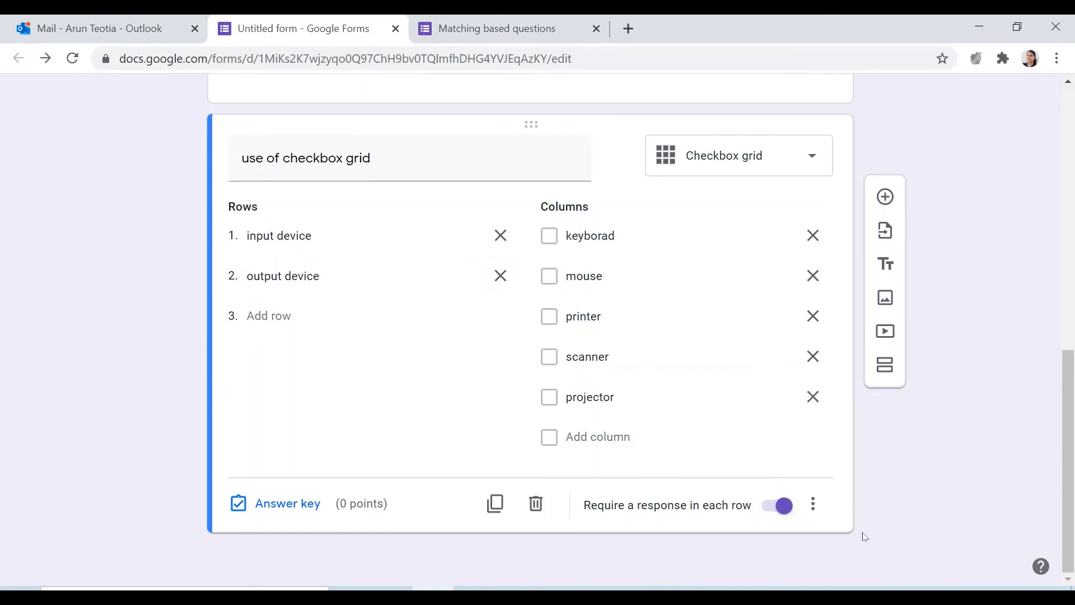
In the checkbox grid's answer key, mark keyborad, mouse and scanner as input device, and printer and projector as output device
{"action": "left_click", "coordinate": [275, 503]}
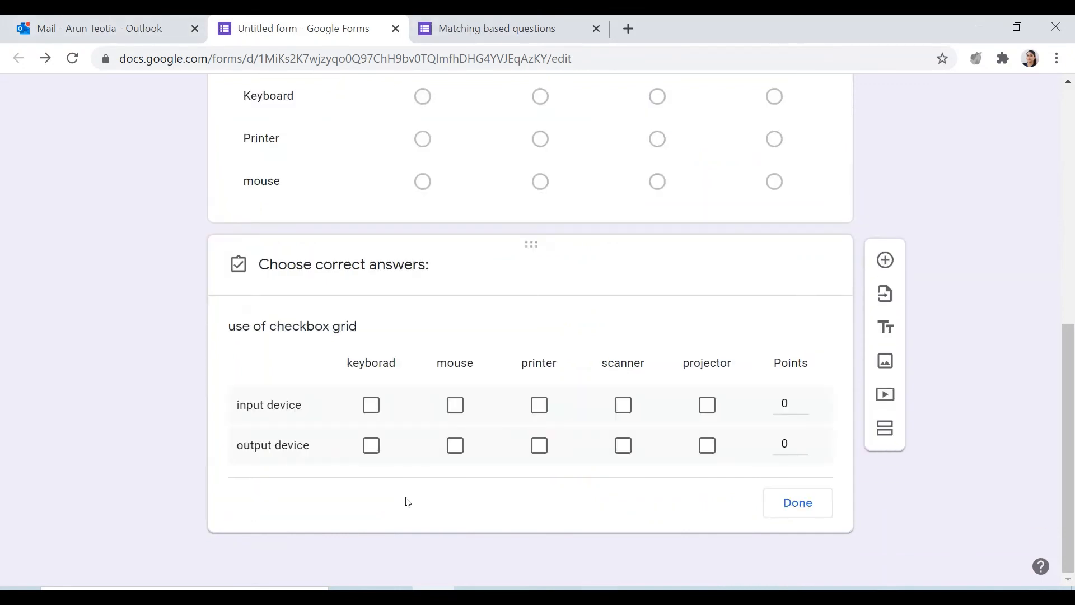
{"action": "left_click", "coordinate": [367, 404]}
{"action": "left_click", "coordinate": [454, 404]}
{"action": "left_click", "coordinate": [625, 406]}
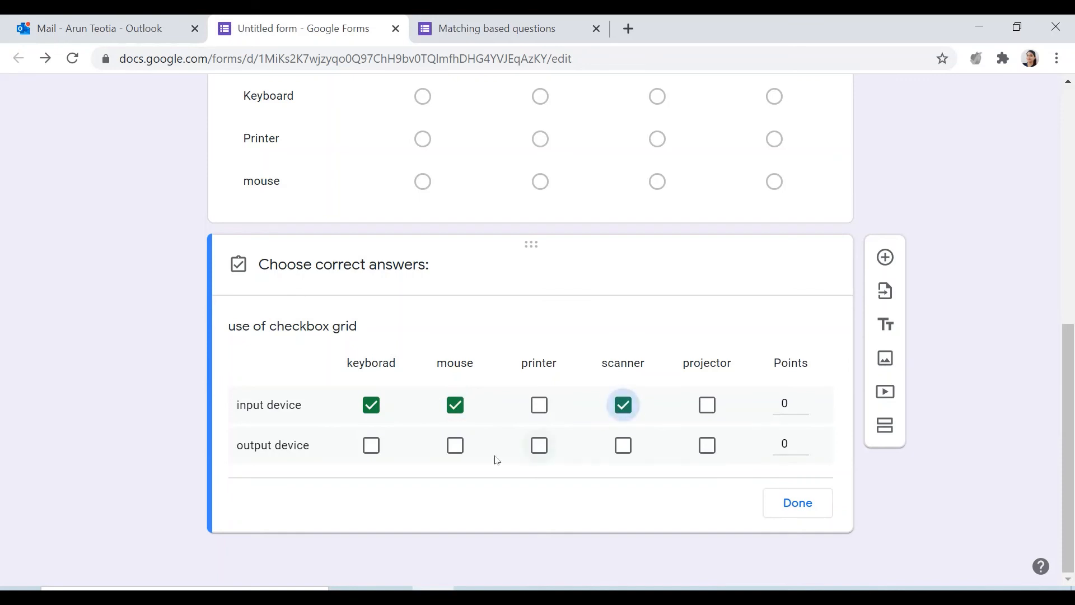
{"action": "left_click", "coordinate": [529, 446]}
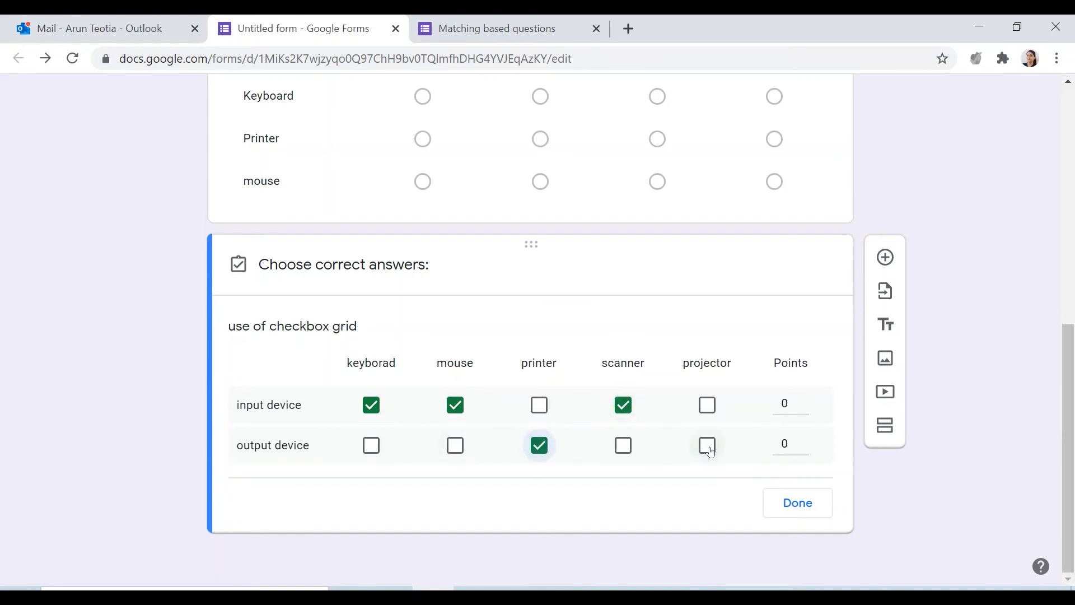
{"action": "left_click", "coordinate": [707, 445]}
Assign 1 point to each row of the checkbox grid's answer key and finish the key
{"action": "left_click", "coordinate": [804, 400]}
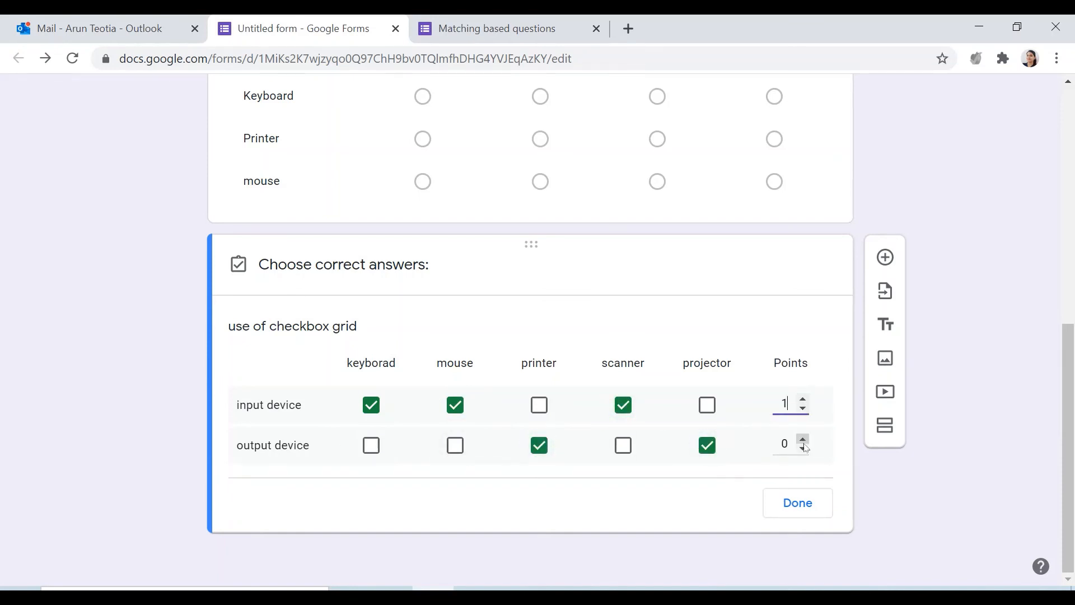
{"action": "left_click", "coordinate": [804, 440]}
{"action": "left_click", "coordinate": [797, 503]}
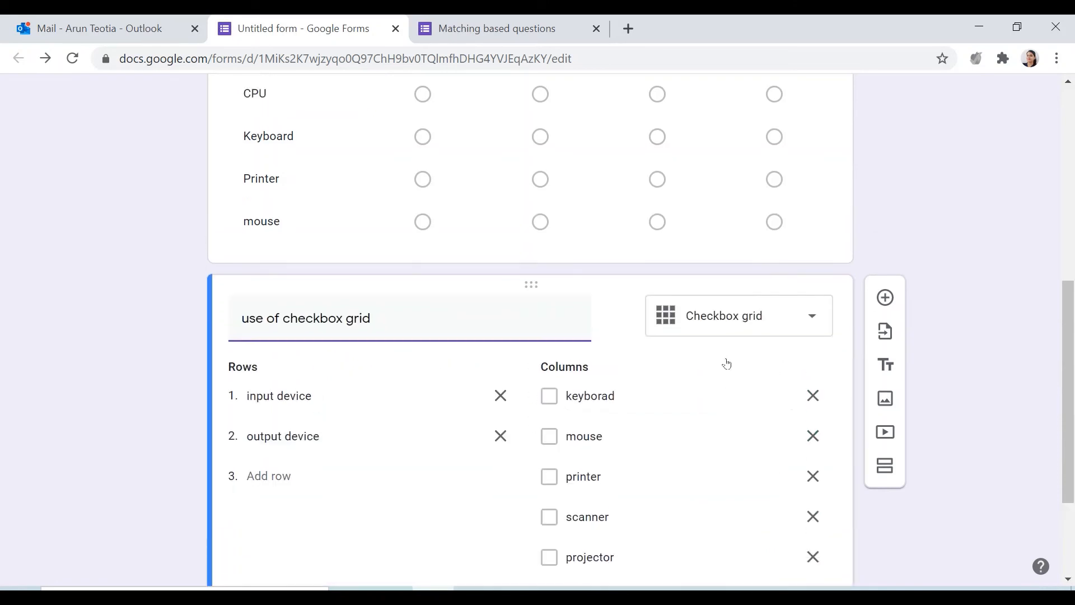
Look over the form's questions, discard the outdated preview with its answers, and open a fresh preview of the form
{"action": "scroll", "coordinate": [665, 329], "scroll_direction": "up", "scroll_amount": 4}
{"action": "left_click", "coordinate": [603, 211]}
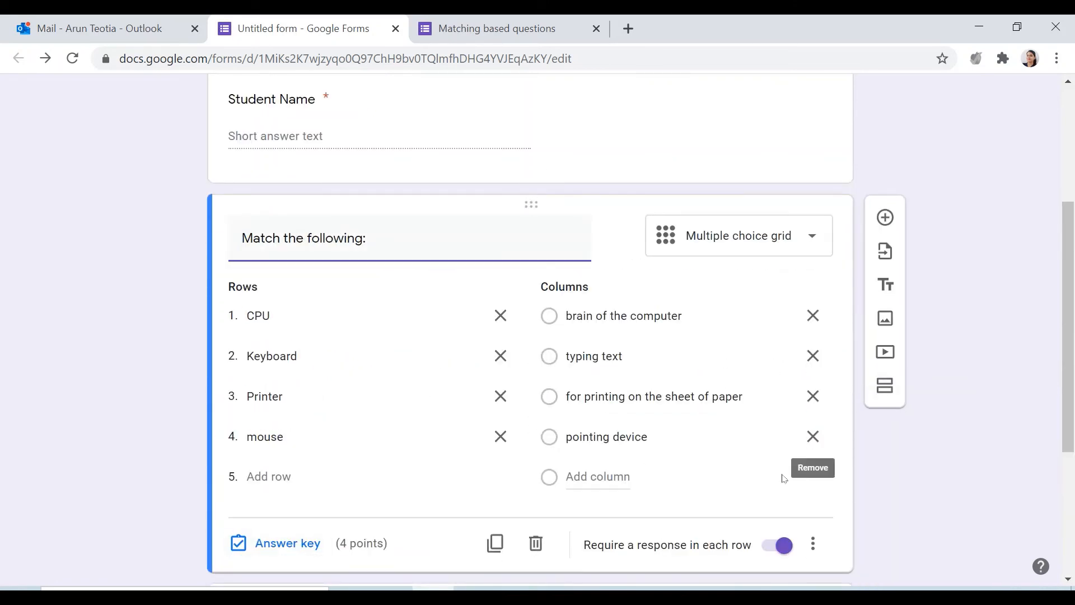
{"action": "scroll", "coordinate": [780, 473], "scroll_direction": "down", "scroll_amount": 4}
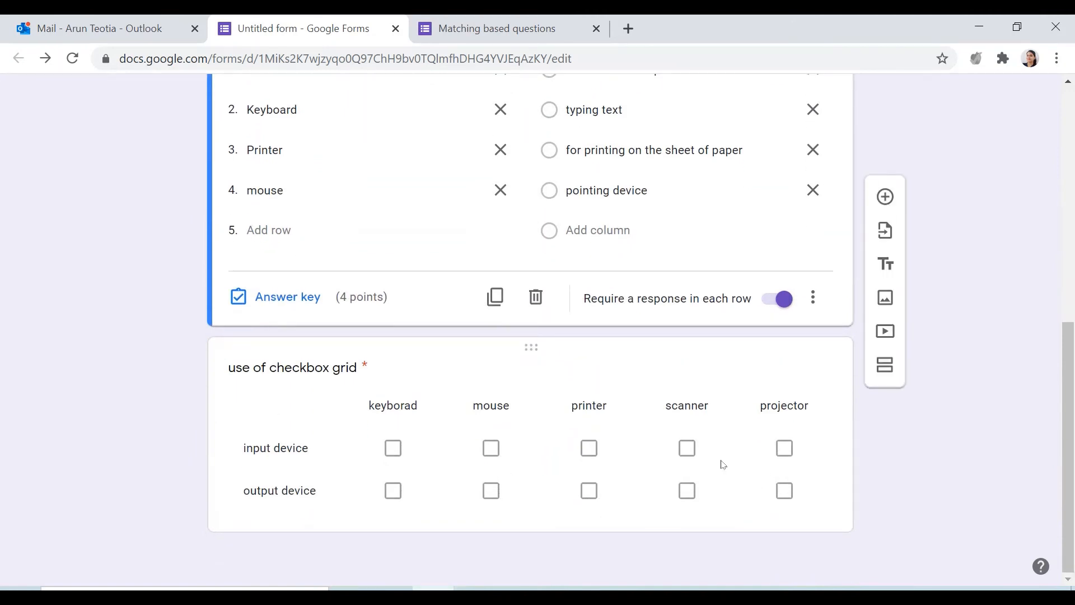
{"action": "scroll", "coordinate": [721, 465], "scroll_direction": "up", "scroll_amount": 7}
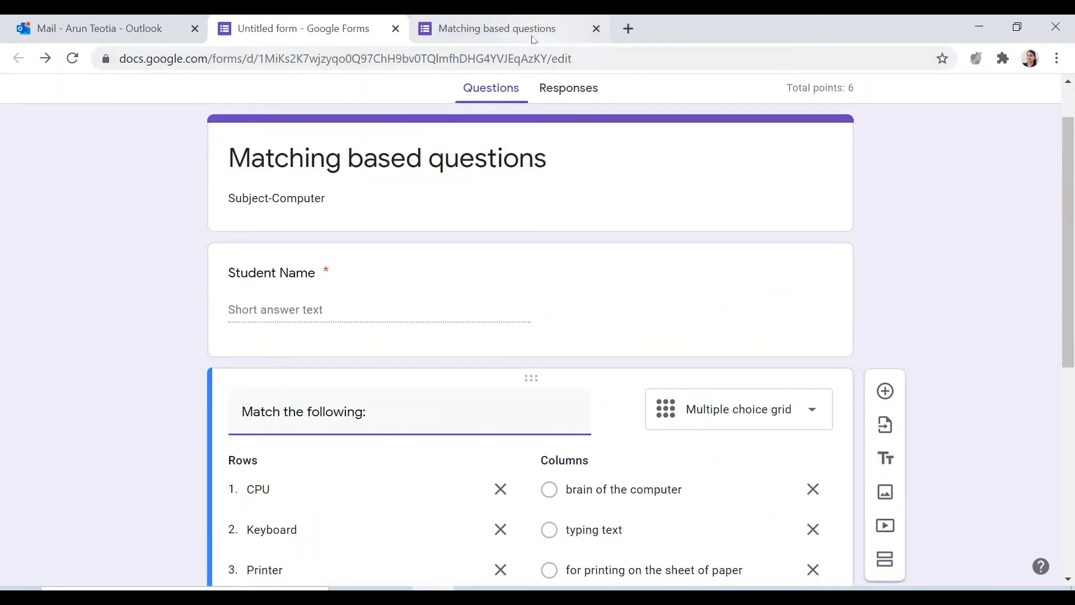
{"action": "left_click", "coordinate": [596, 29]}
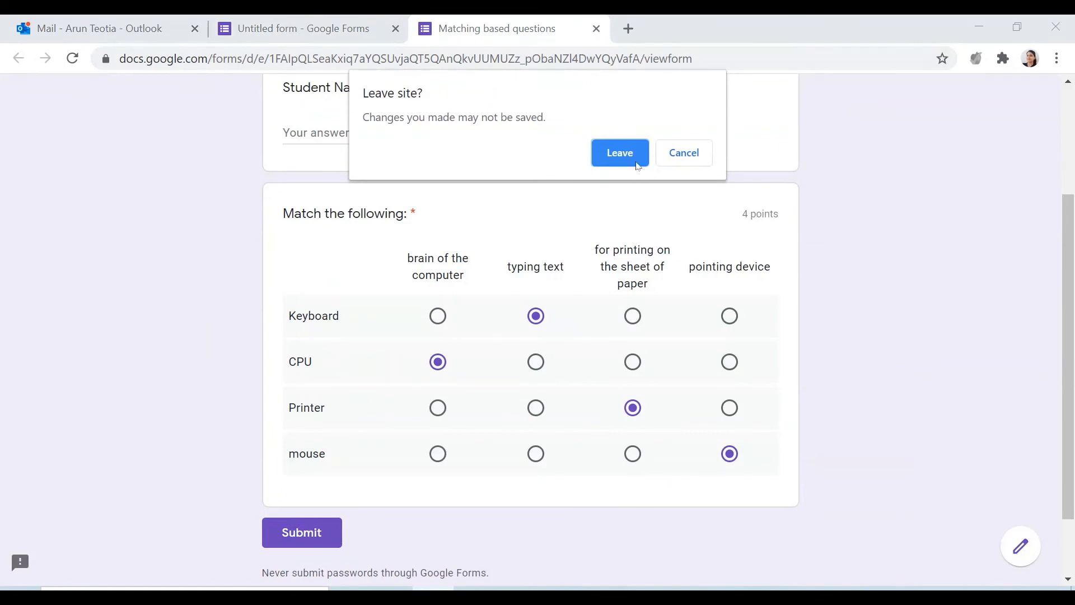
{"action": "left_click", "coordinate": [619, 152]}
{"action": "left_click", "coordinate": [829, 111]}
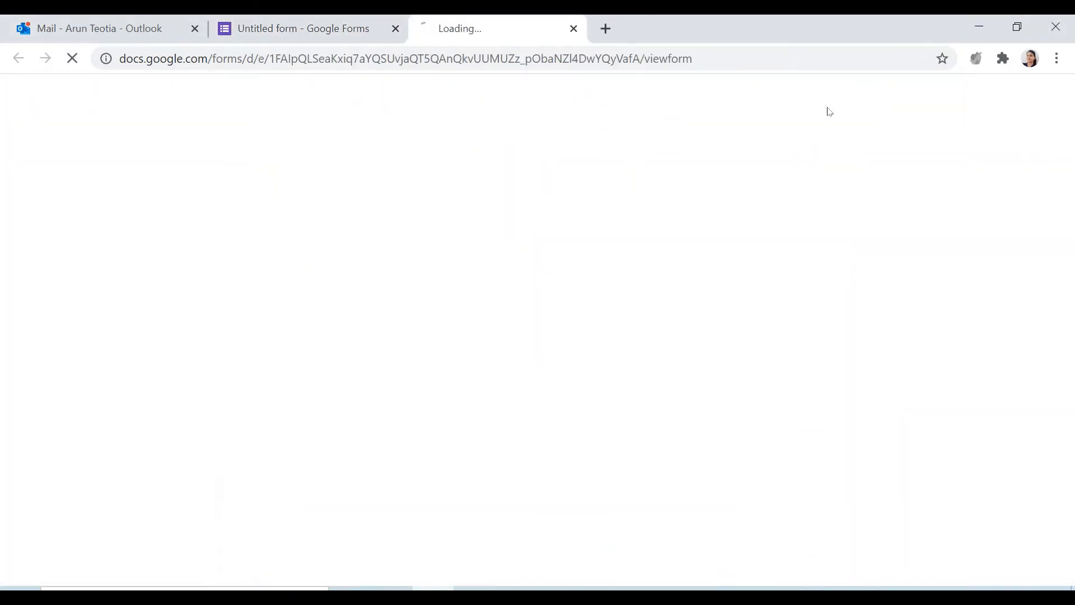
{"action": "scroll", "coordinate": [564, 283], "scroll_direction": "down", "scroll_amount": 10}
{"action": "scroll", "coordinate": [527, 293], "scroll_direction": "up", "scroll_amount": 5}
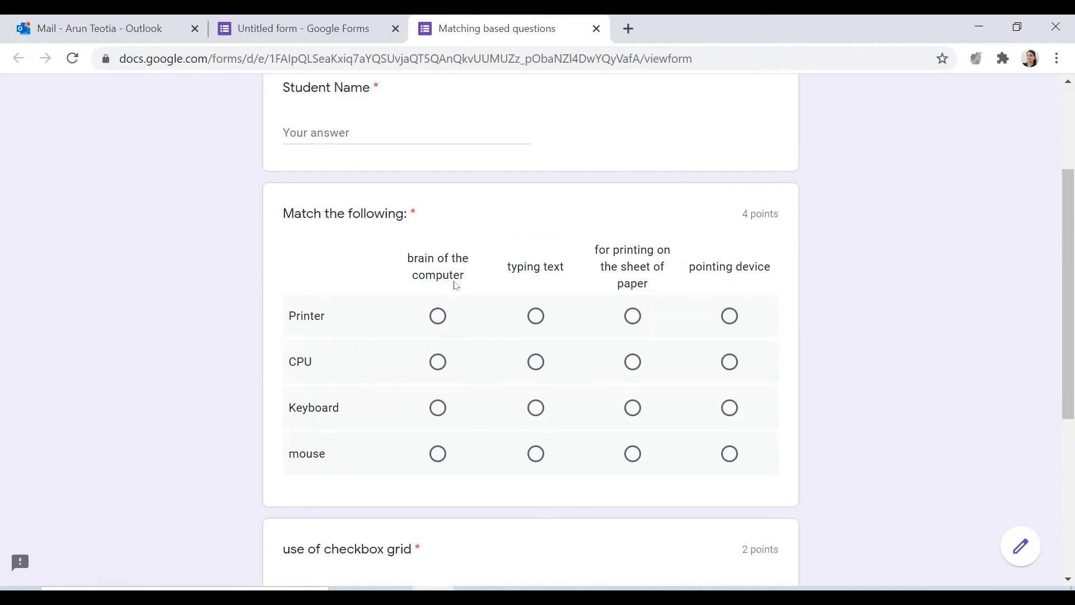
In the preview, match Printer with printing on paper, CPU with brain of the computer, Keyboard with typing text, and mouse with pointing device
{"action": "left_click", "coordinate": [633, 315]}
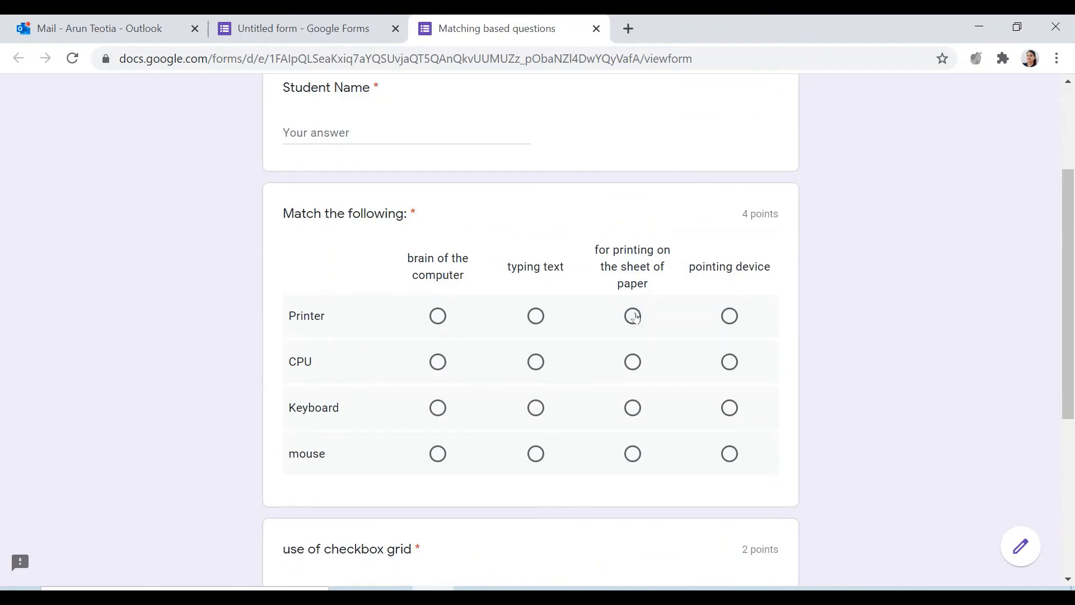
{"action": "left_click", "coordinate": [438, 362]}
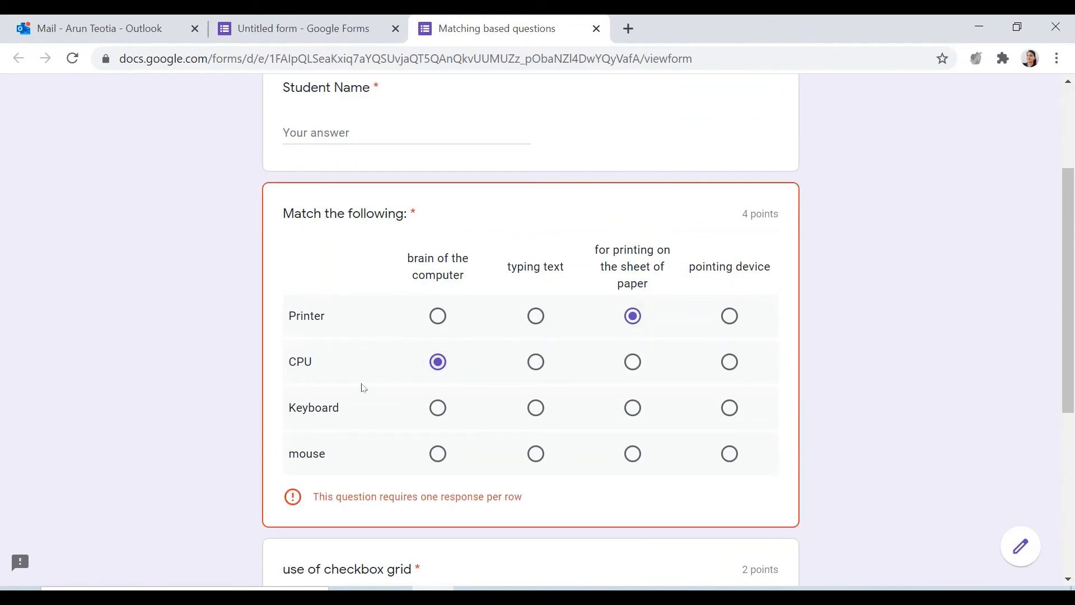
{"action": "left_click", "coordinate": [536, 408]}
{"action": "left_click", "coordinate": [729, 453]}
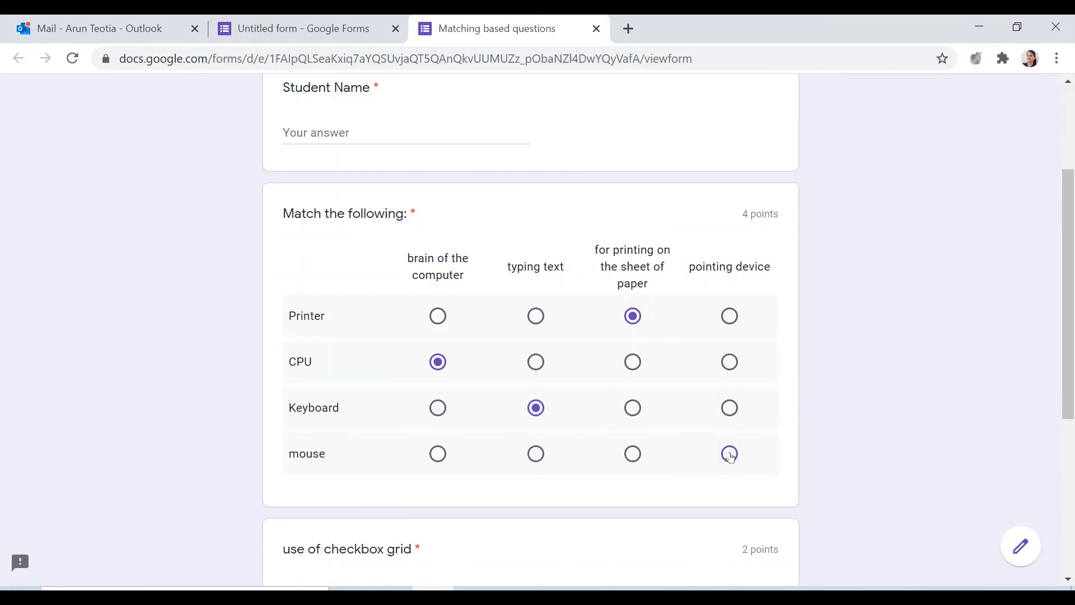
Test multiple selections in the preview's checkbox grid: keyborad, mouse and scanner for input device; printer, projector and scanner for output device
{"action": "scroll", "coordinate": [682, 493], "scroll_direction": "down", "scroll_amount": 4}
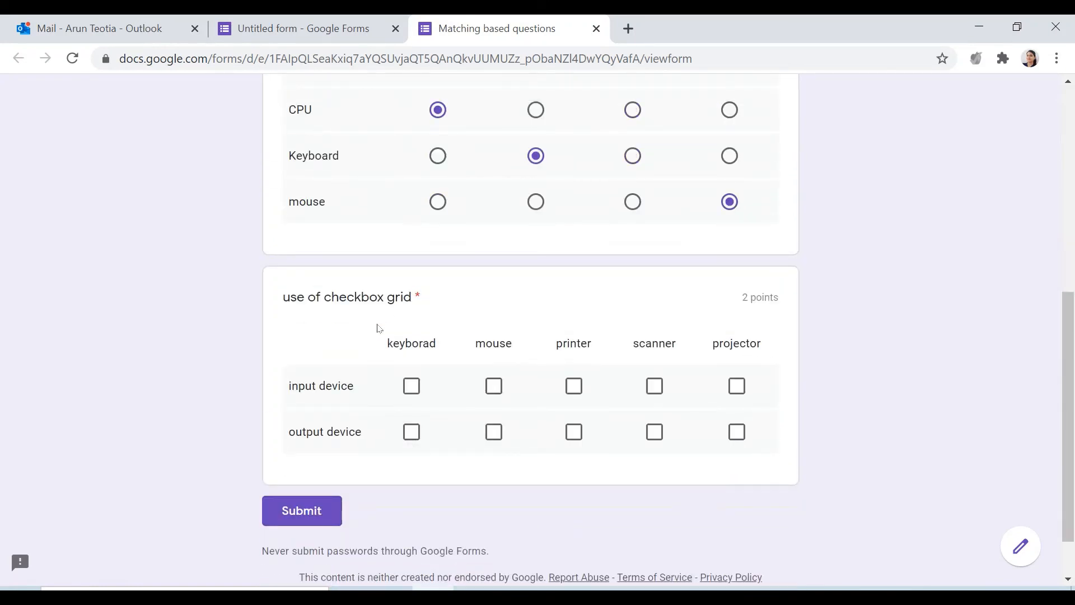
{"action": "left_click", "coordinate": [412, 388]}
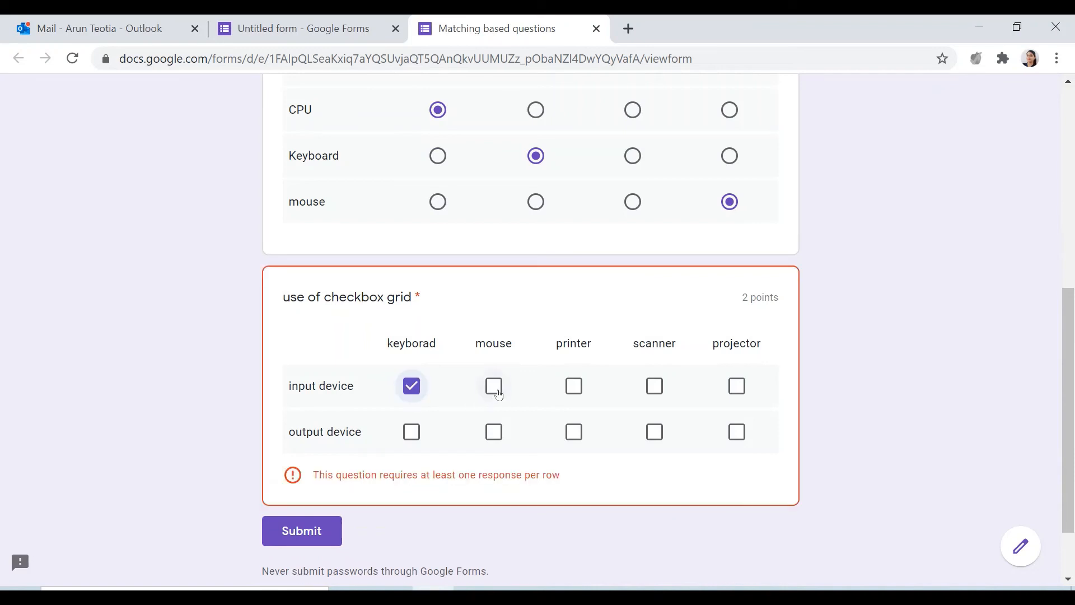
{"action": "left_click", "coordinate": [494, 388]}
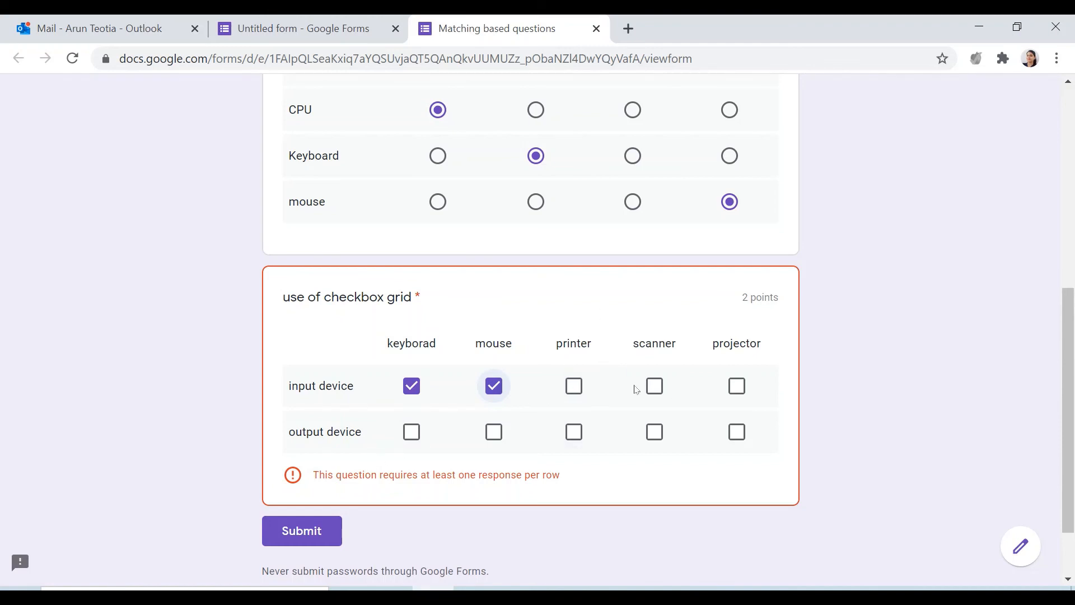
{"action": "left_click", "coordinate": [658, 386]}
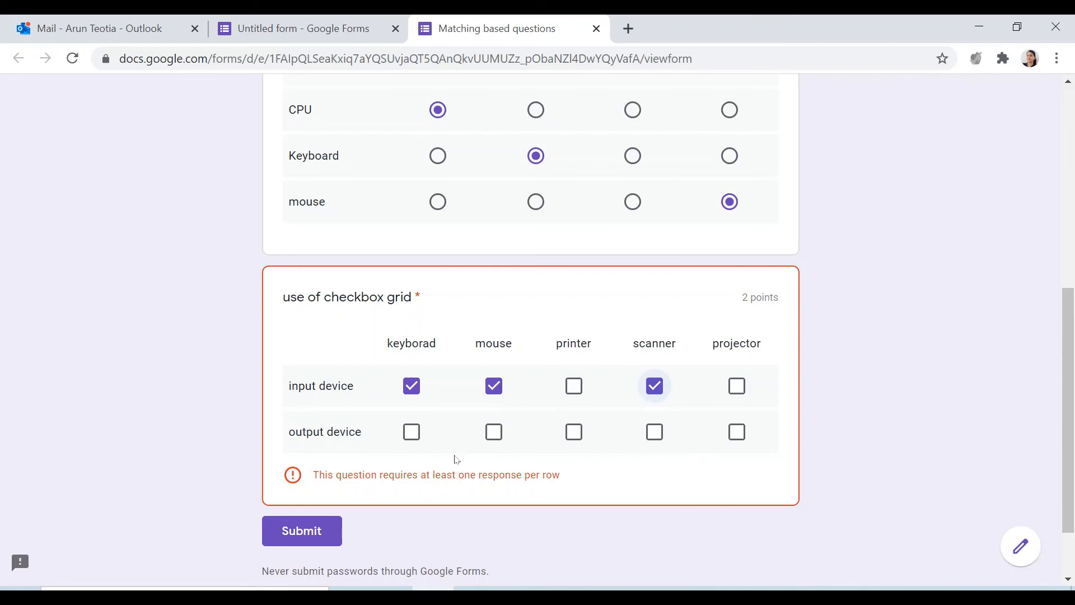
{"action": "left_click", "coordinate": [573, 432]}
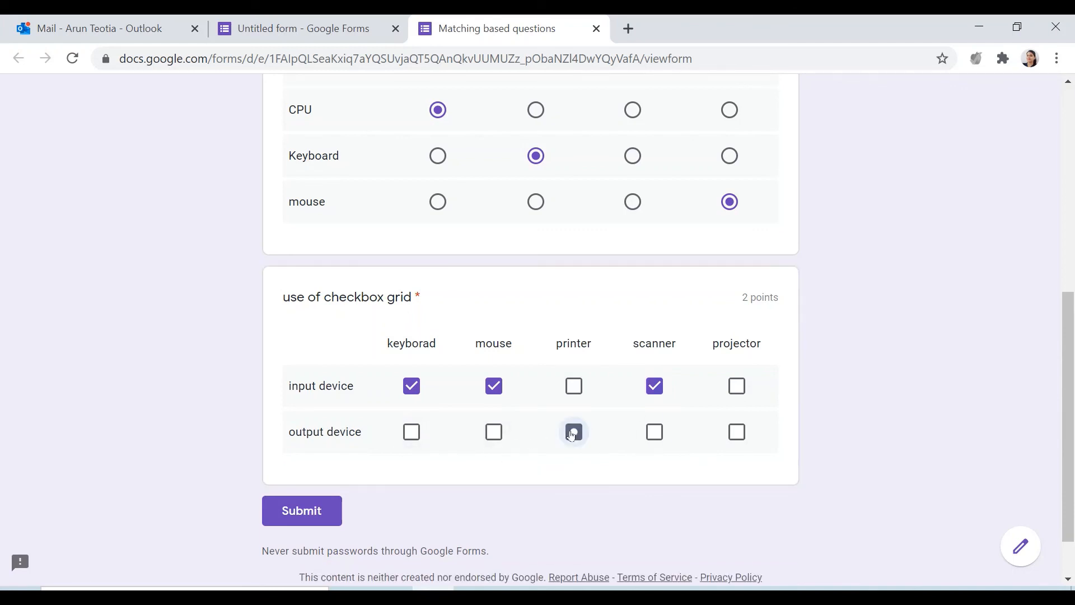
{"action": "left_click", "coordinate": [744, 438]}
{"action": "left_click", "coordinate": [652, 443]}
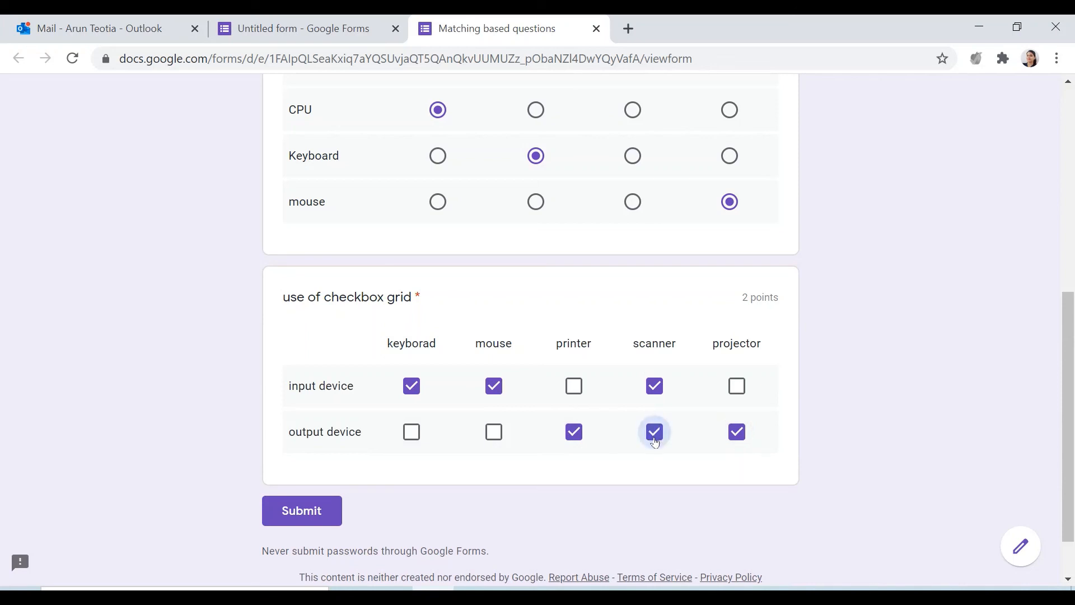
Clear scanner for output device, and test a duplicate typing text answer for Printer before restoring its printing on paper match
{"action": "left_click", "coordinate": [655, 440]}
{"action": "scroll", "coordinate": [653, 411], "scroll_direction": "up", "scroll_amount": 3}
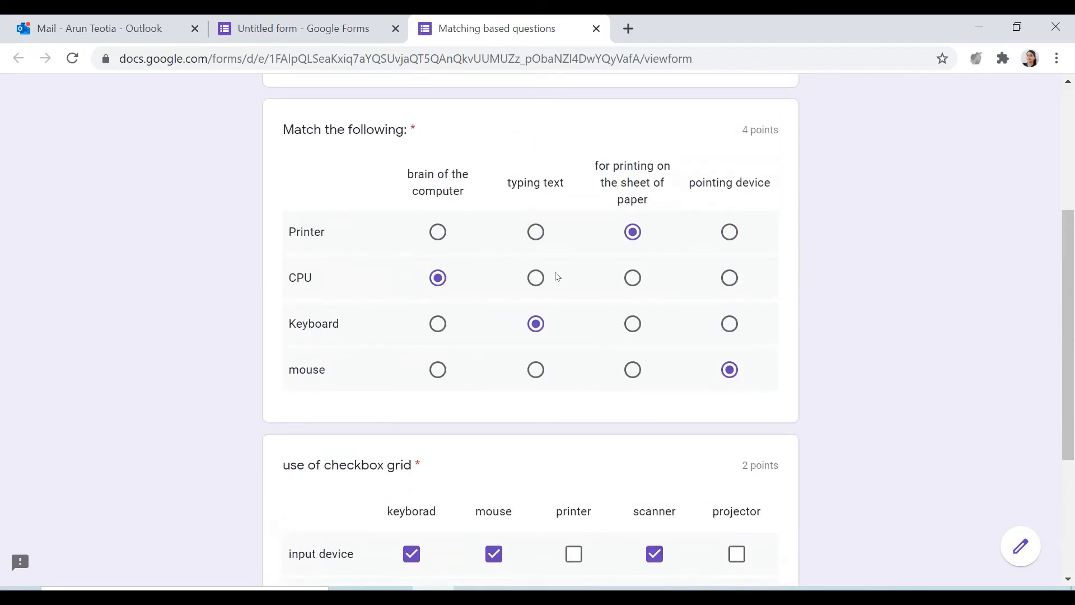
{"action": "left_click", "coordinate": [535, 234]}
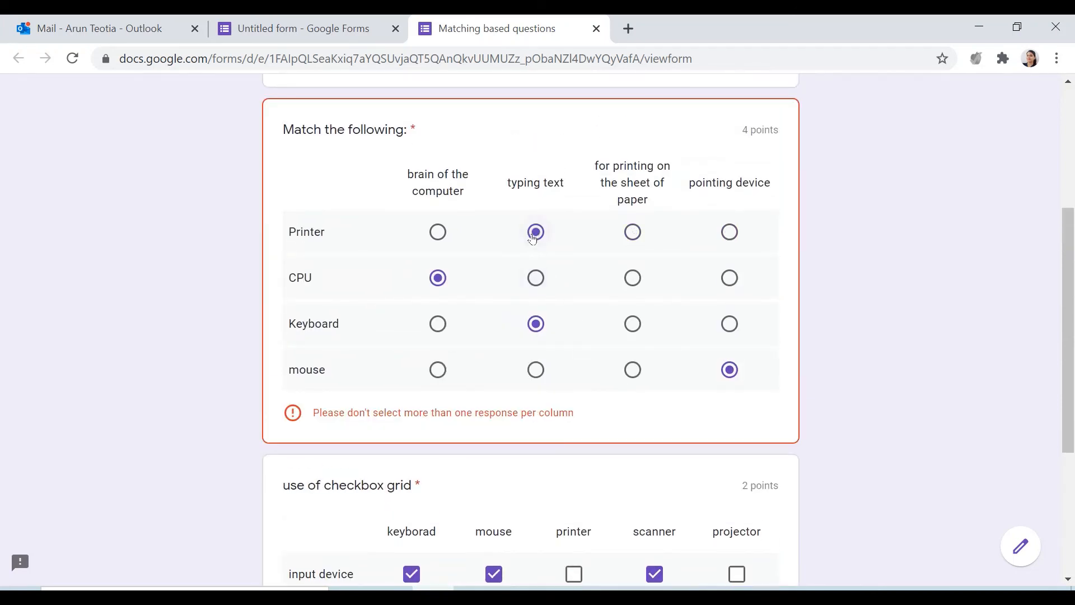
{"action": "left_click", "coordinate": [634, 234]}
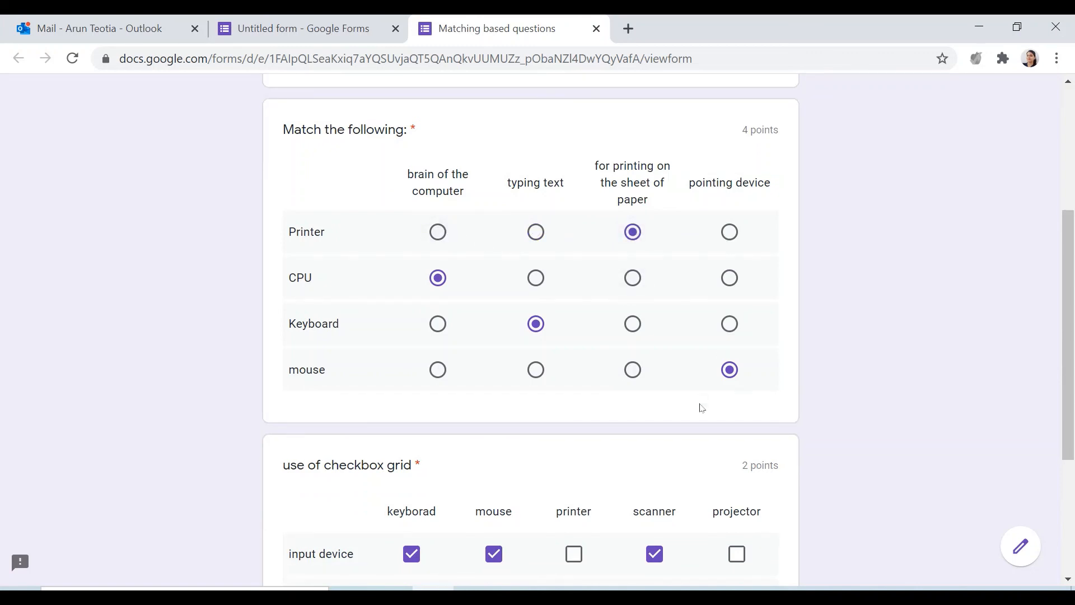
Fill in the required student name and submit the completed quiz response
{"action": "scroll", "coordinate": [694, 410], "scroll_direction": "down", "scroll_amount": 4}
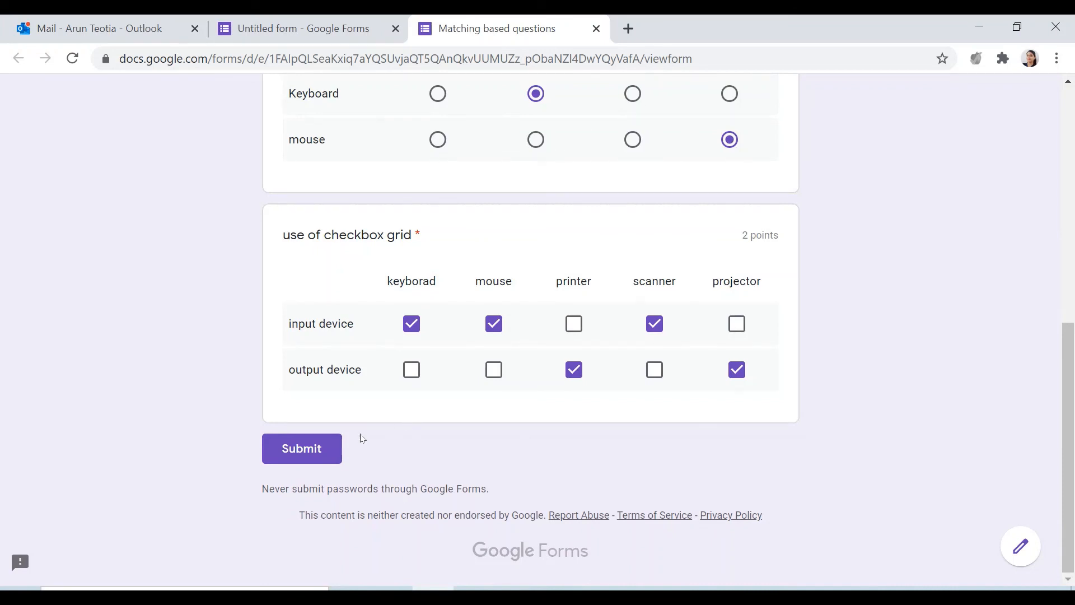
{"action": "left_click", "coordinate": [314, 457]}
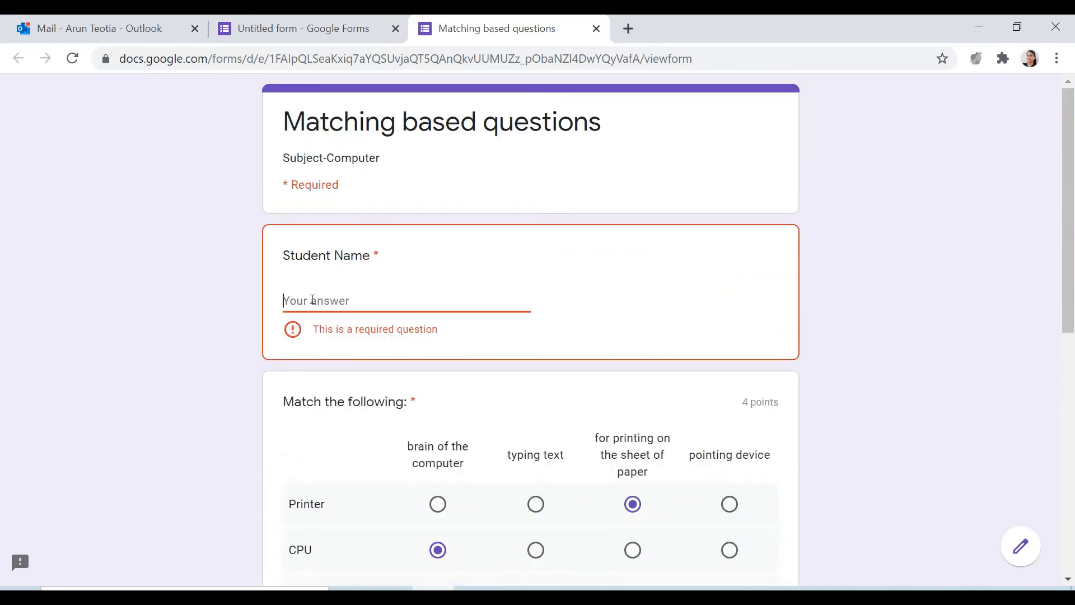
{"action": "type", "text": "Neha"}
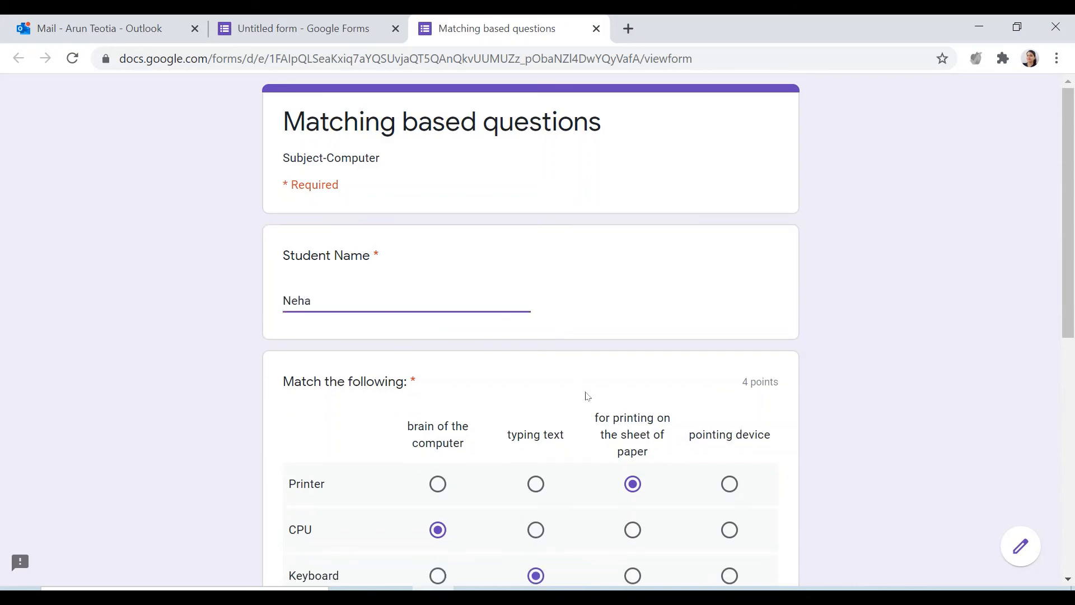
{"action": "scroll", "coordinate": [583, 377], "scroll_direction": "down", "scroll_amount": 9}
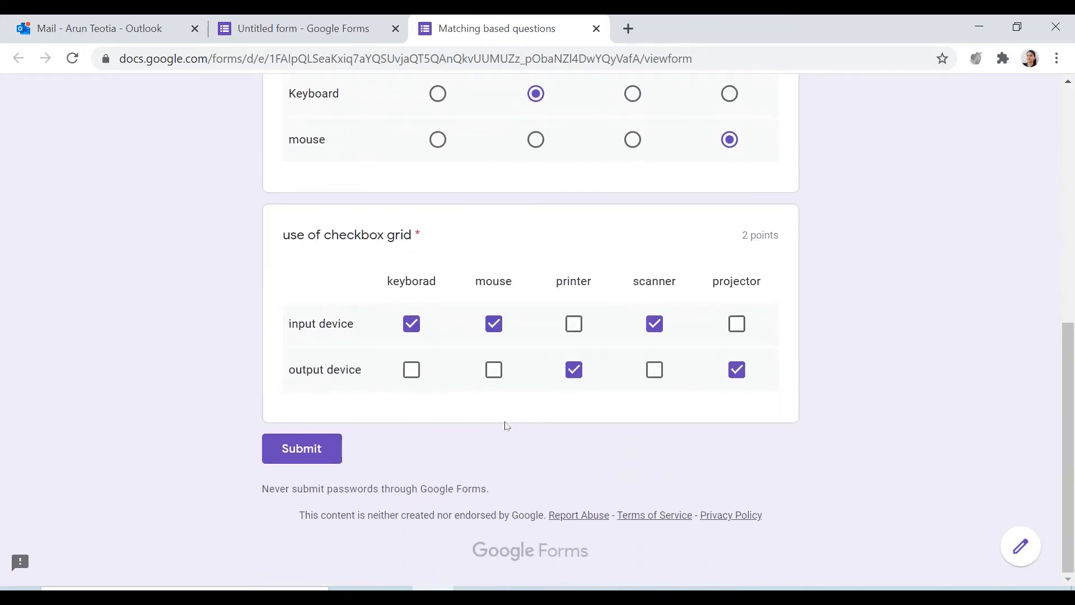
{"action": "left_click", "coordinate": [313, 453]}
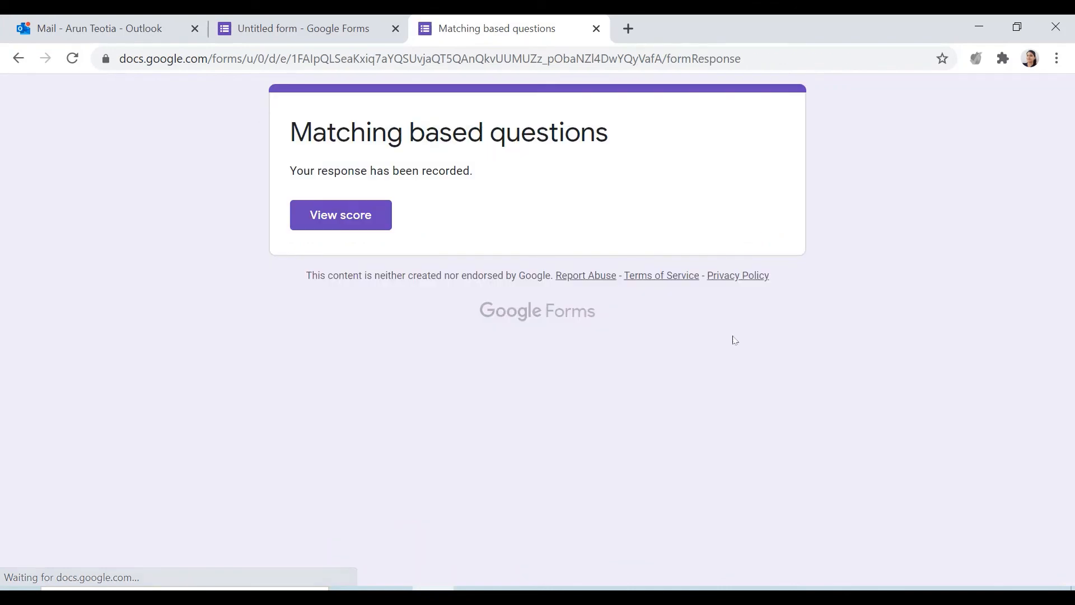
Review the submitted response's total score and the points per grid row, and return to the form editor
{"action": "left_click", "coordinate": [363, 219]}
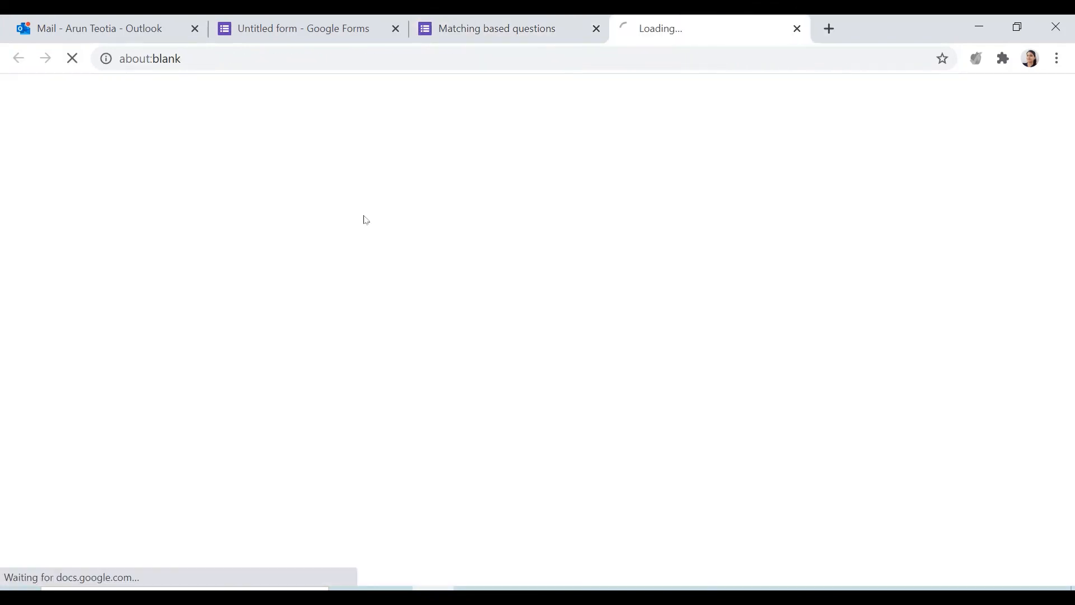
{"action": "scroll", "coordinate": [640, 399], "scroll_direction": "down", "scroll_amount": 7}
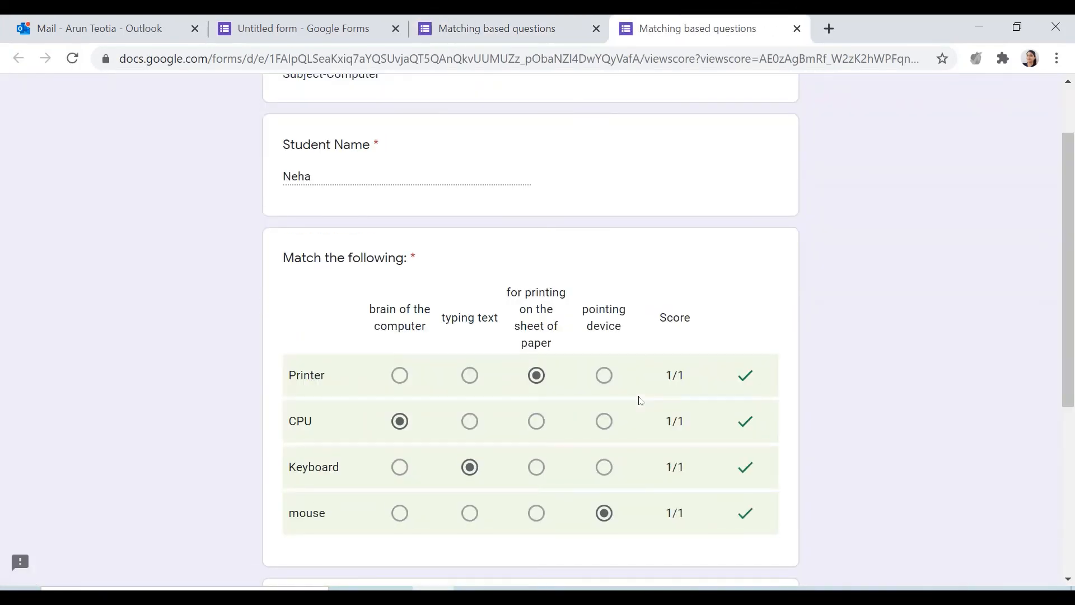
{"action": "scroll", "coordinate": [712, 340], "scroll_direction": "up", "scroll_amount": 7}
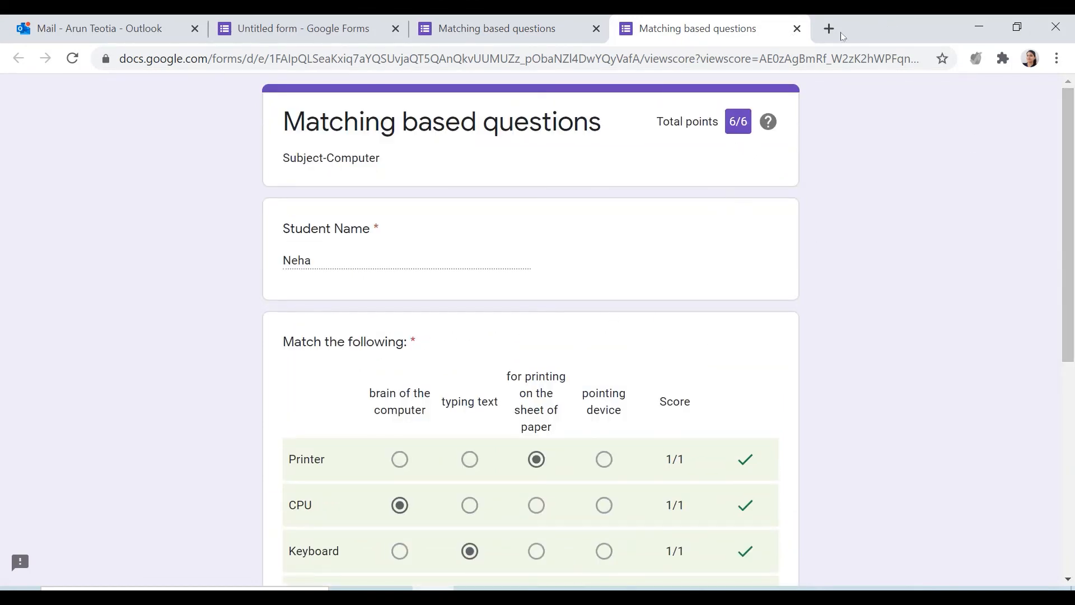
{"action": "left_click", "coordinate": [797, 28]}
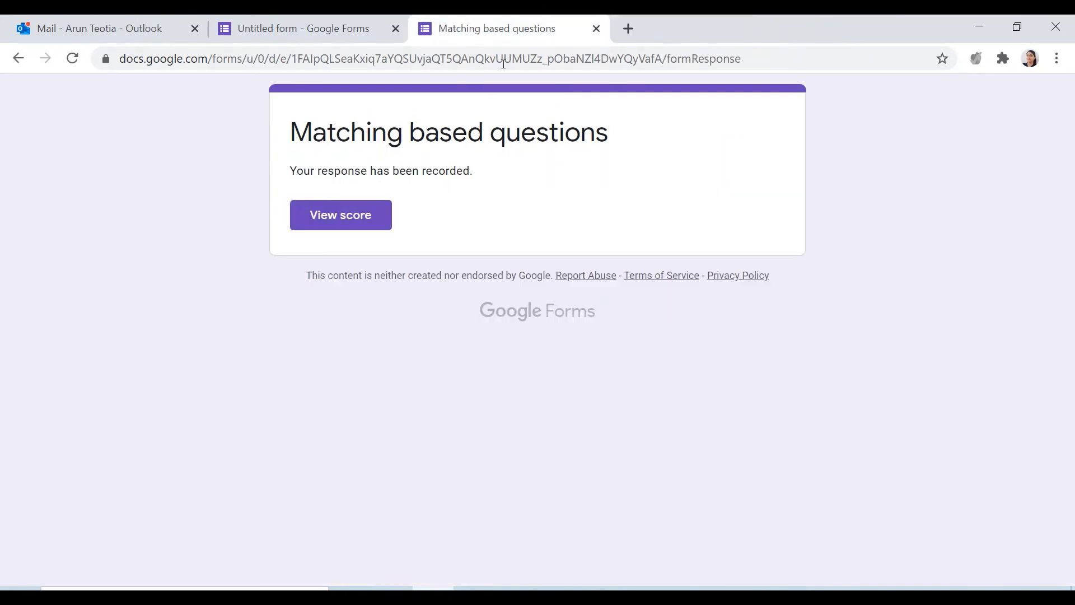
{"action": "left_click", "coordinate": [596, 28]}
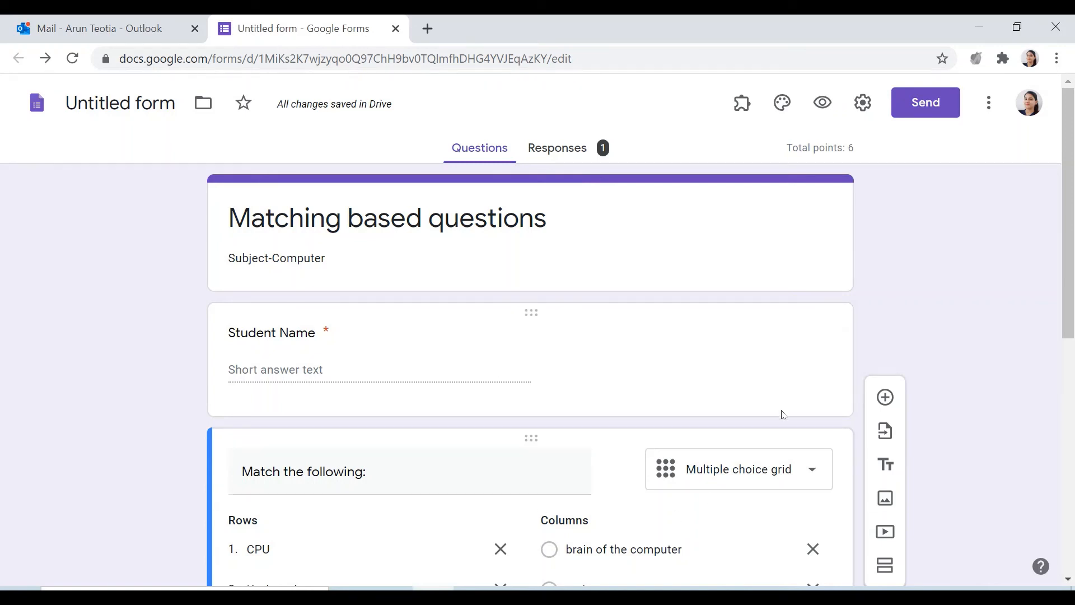
{"action": "left_click", "coordinate": [812, 471]}
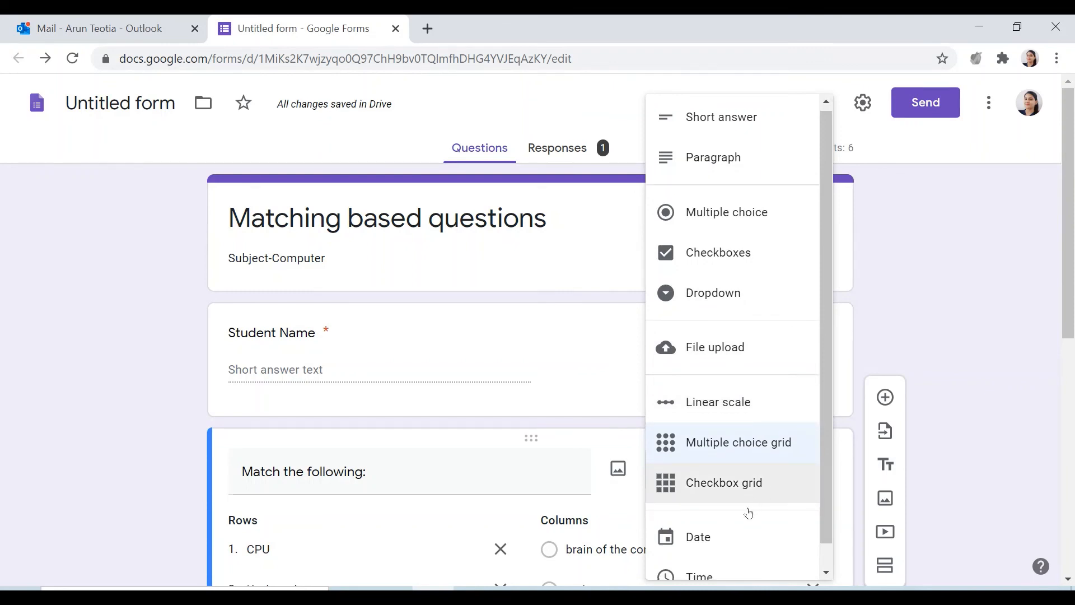
{"action": "scroll", "coordinate": [749, 513], "scroll_direction": "down", "scroll_amount": 1}
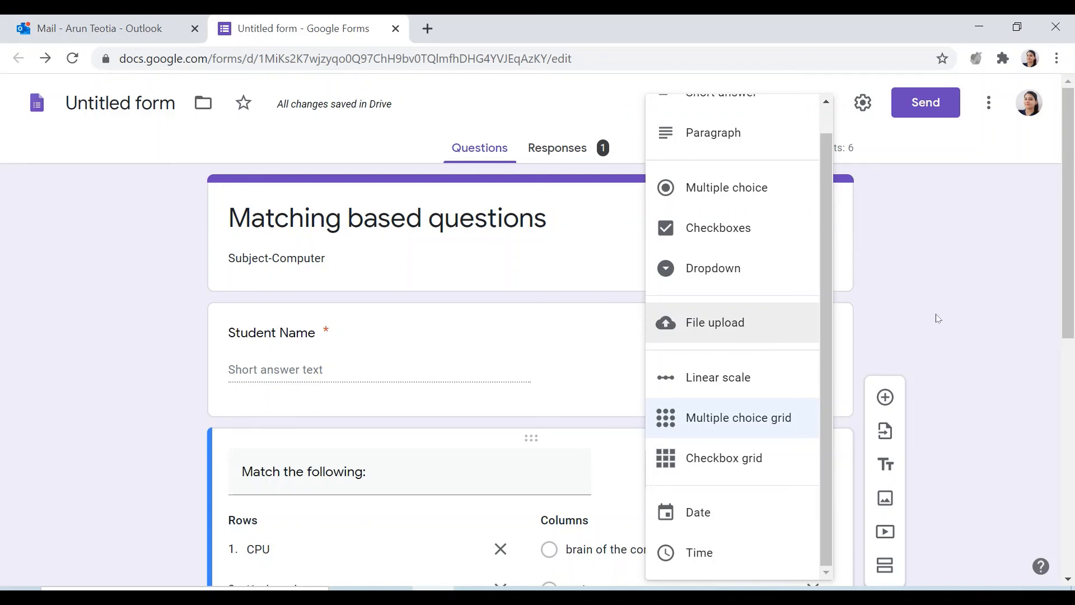
{"action": "left_click", "coordinate": [936, 333]}
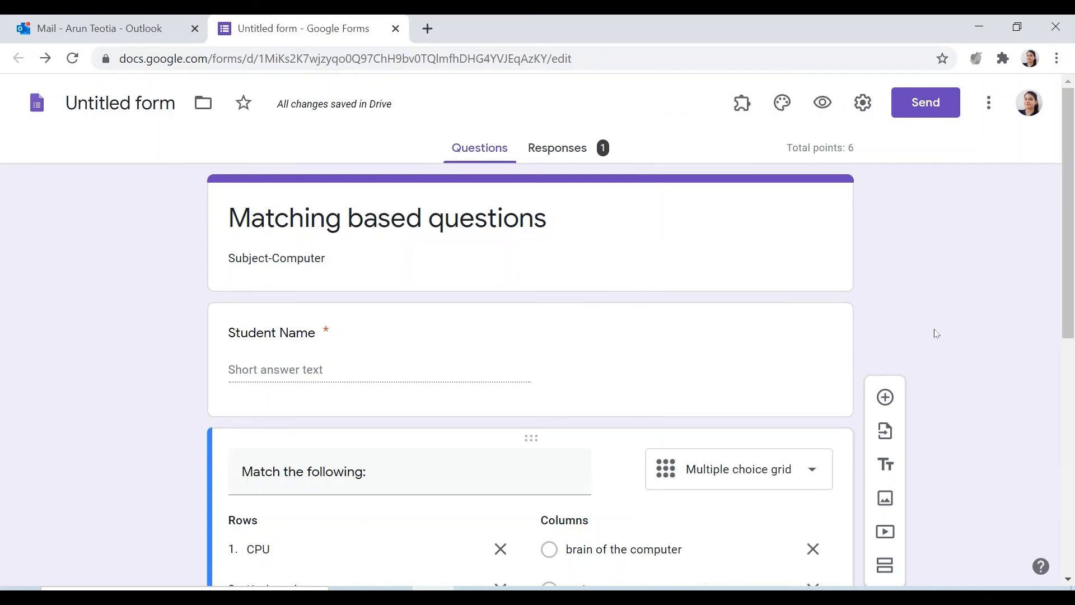